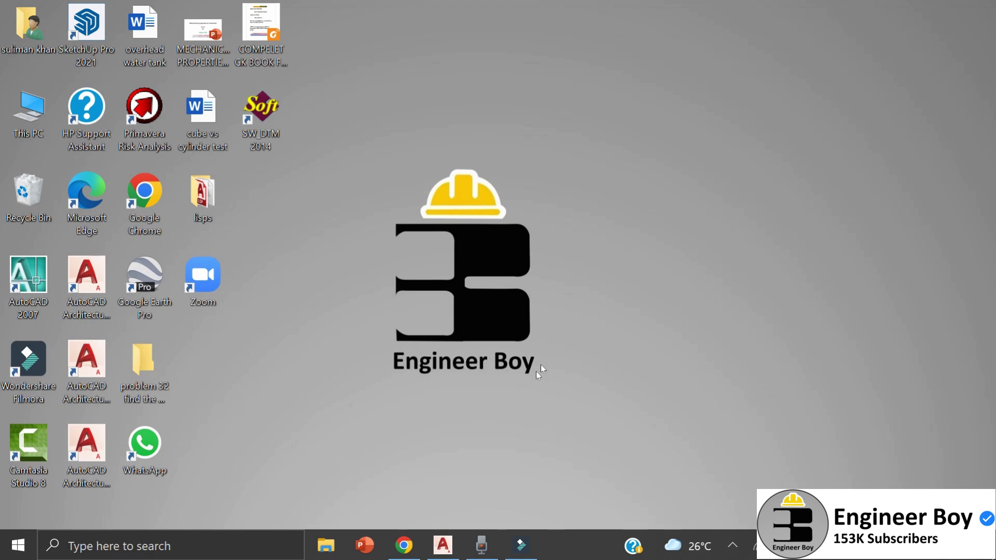
# Switch to the open AutoCAD Architecture drawing with no command or selection active
pyautogui.click(443, 545)
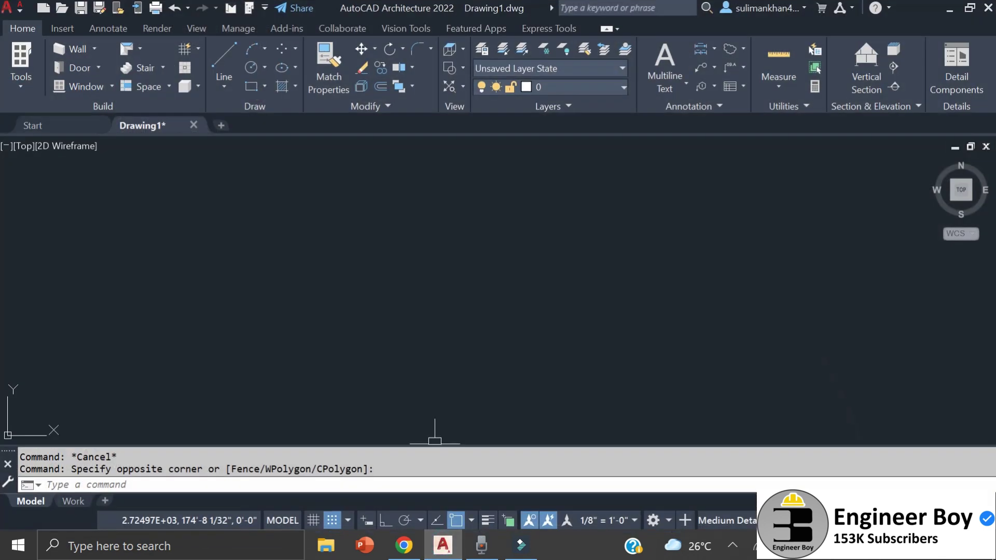
pyautogui.click(362, 344)
pyautogui.click(305, 300)
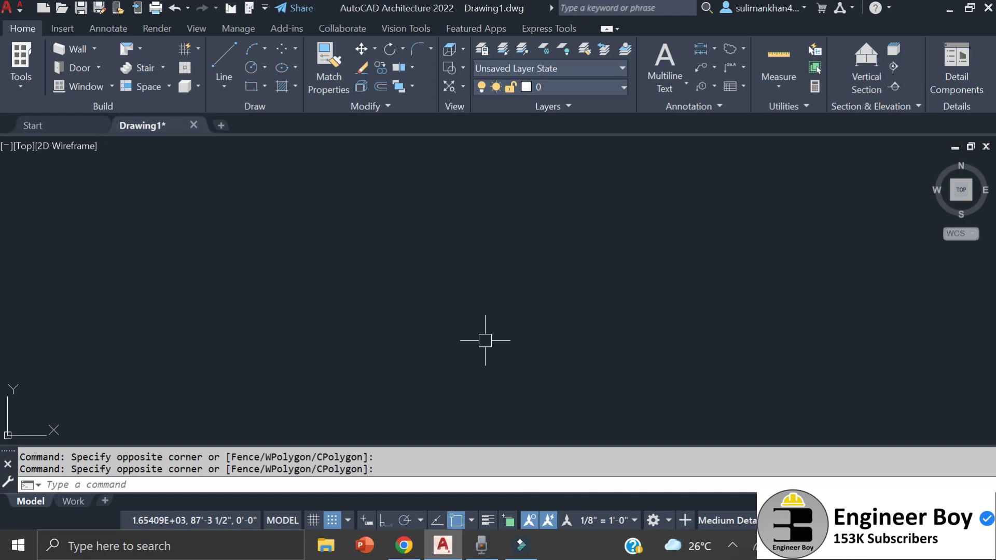
pyautogui.press('Escape')
pyautogui.press('Escape')
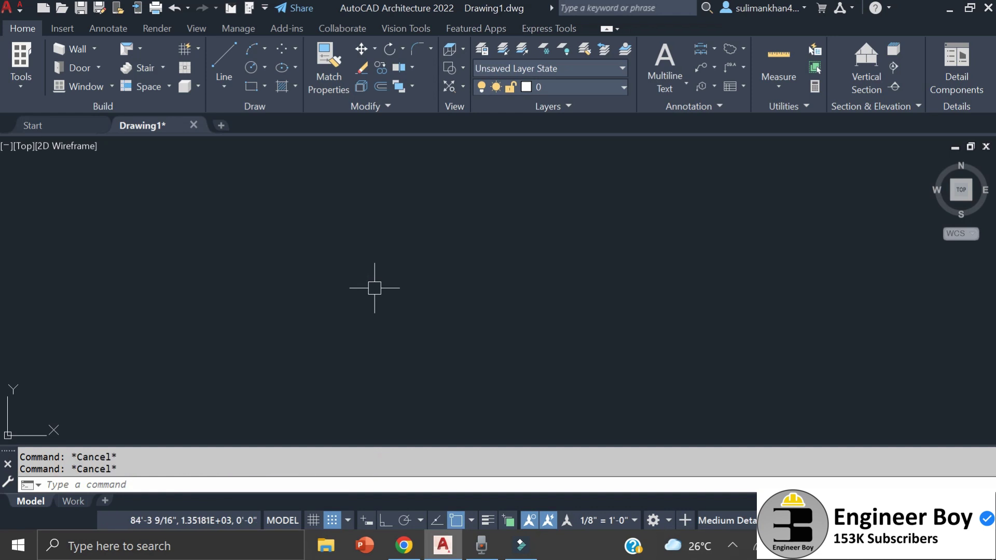
# Set the drawing units to Meters with Decimal length type, choosing not to rescale any existing objects
pyautogui.write('UN')
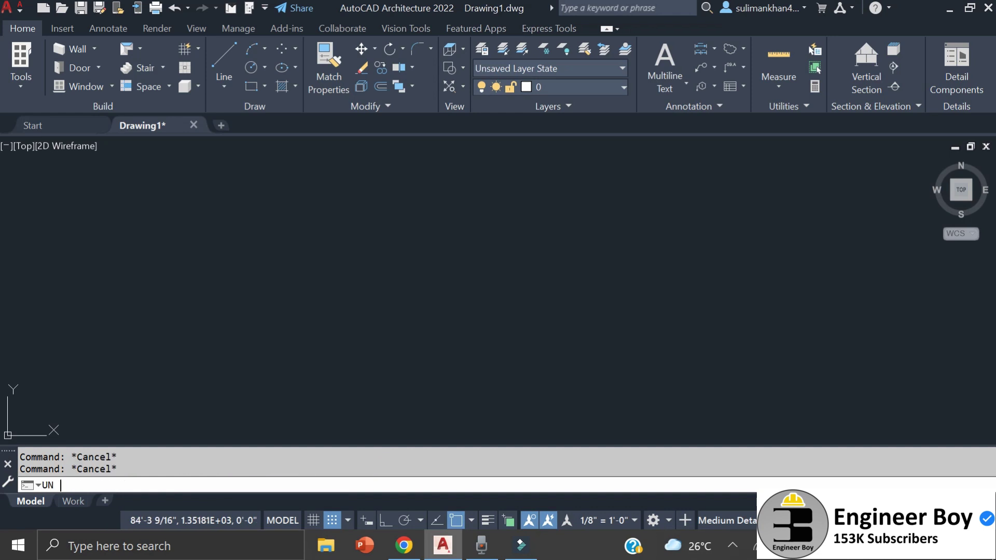
pyautogui.press('Return')
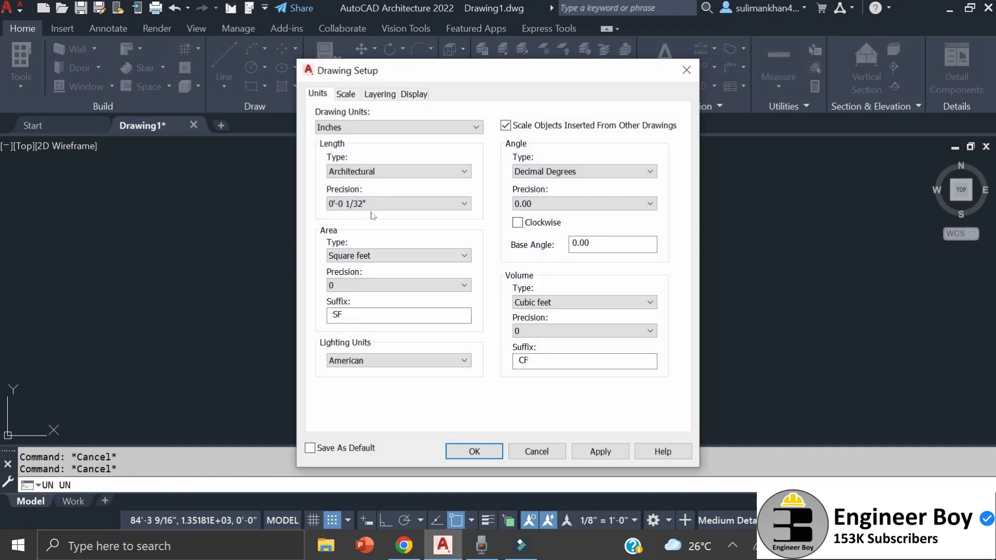
pyautogui.moveTo(342, 74); pyautogui.dragTo(340, 67)
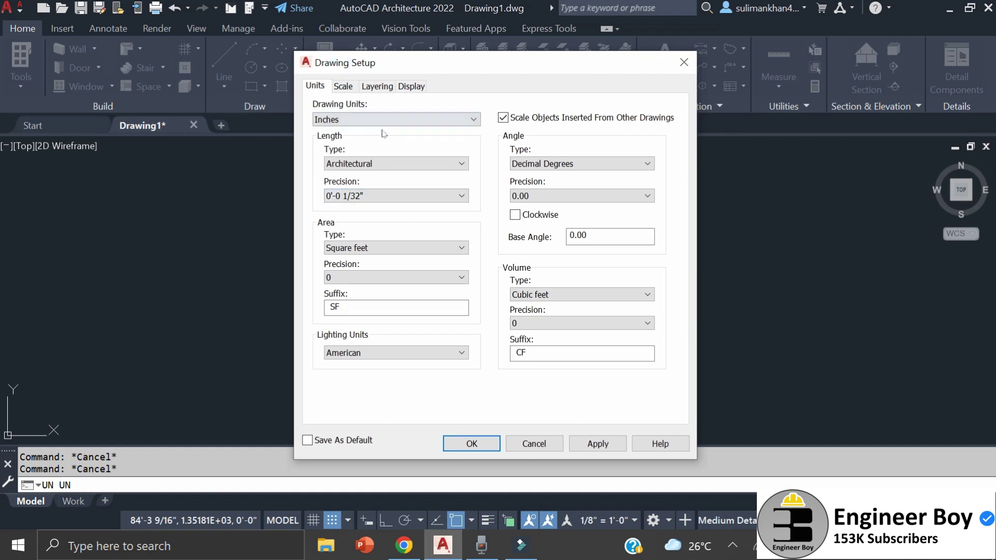
pyautogui.click(359, 164)
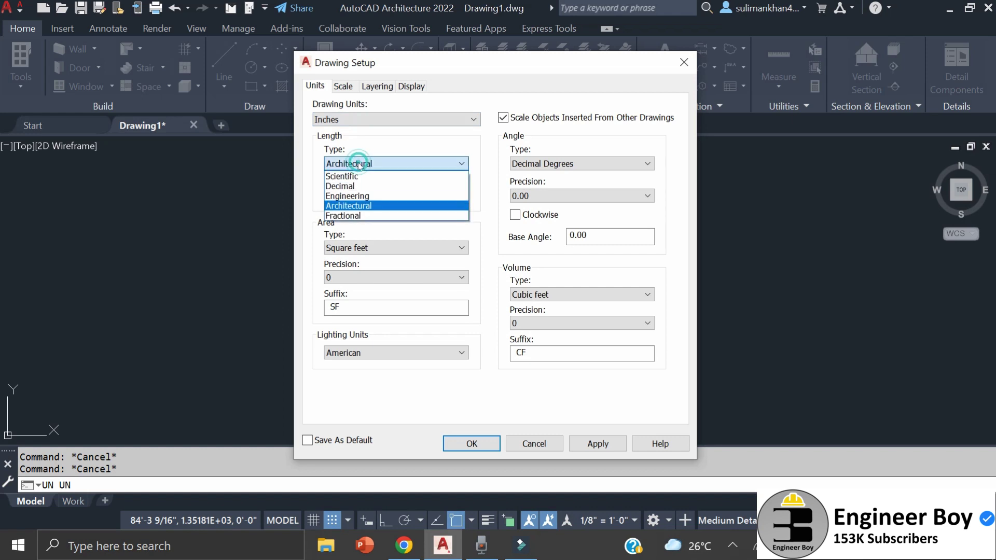
pyautogui.click(343, 188)
pyautogui.click(335, 119)
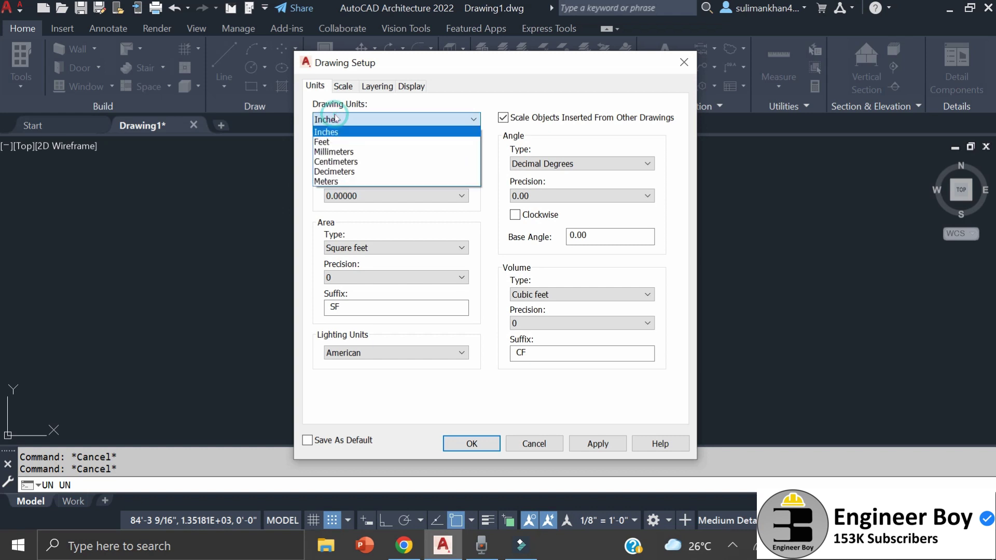
pyautogui.click(331, 181)
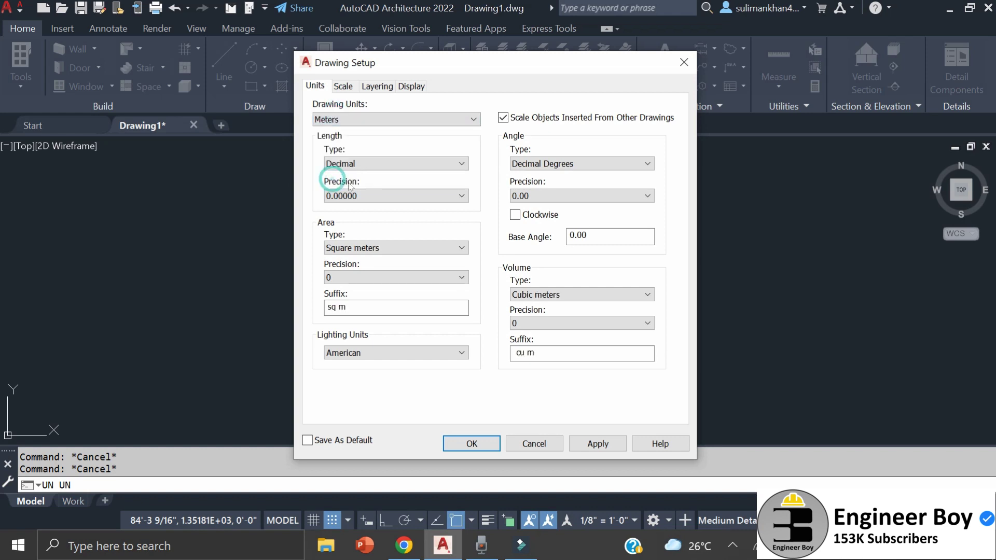
pyautogui.click(463, 445)
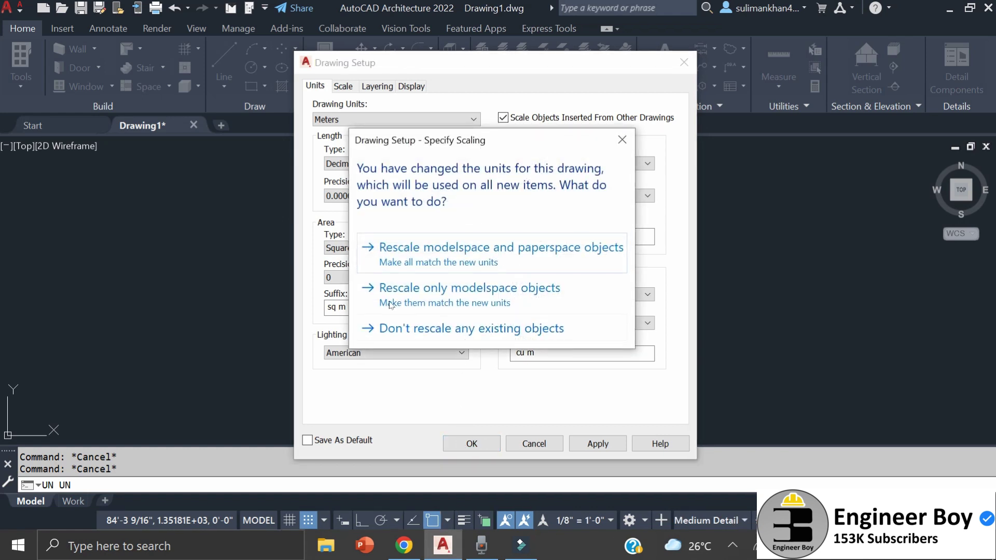
pyautogui.click(465, 332)
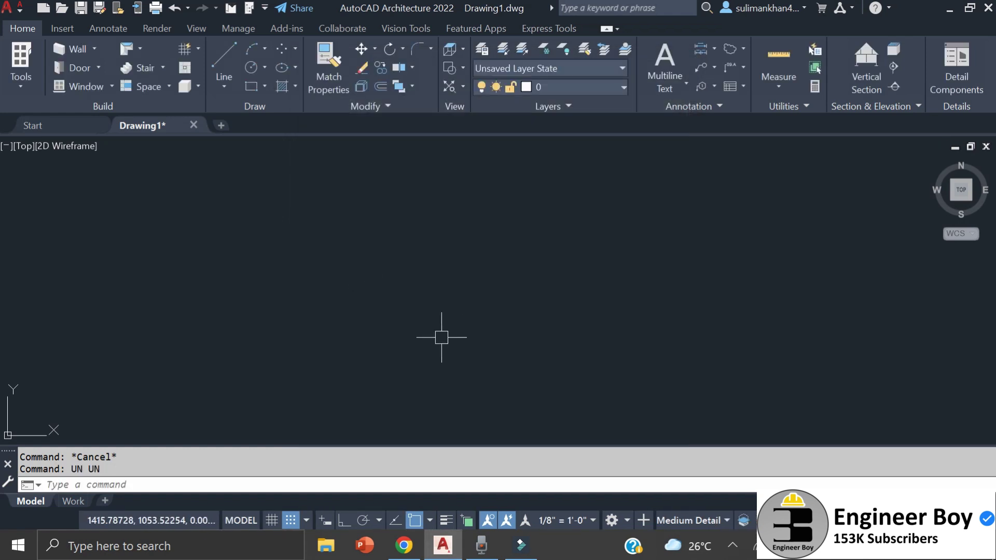
pyautogui.click(441, 337)
pyautogui.click(182, 214)
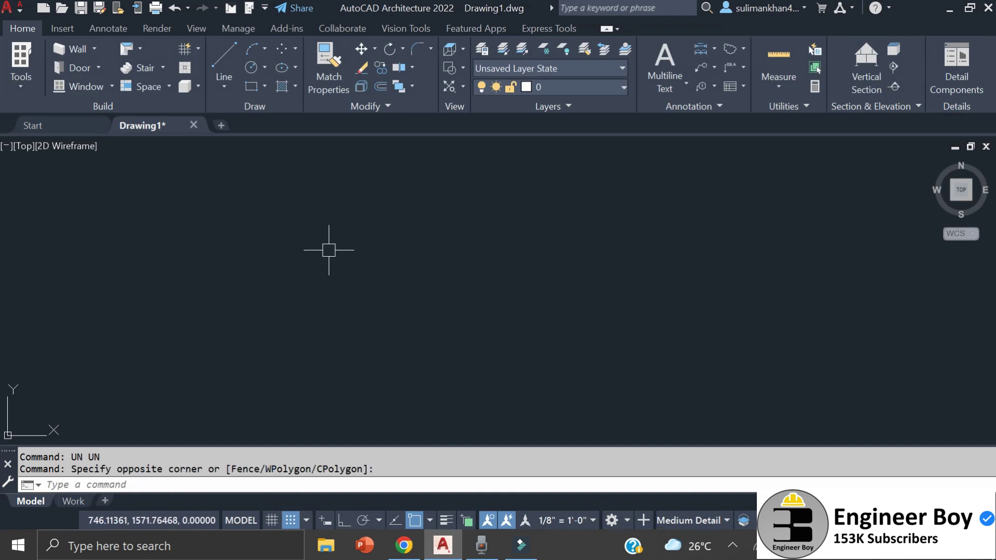
pyautogui.click(428, 226)
pyautogui.click(394, 277)
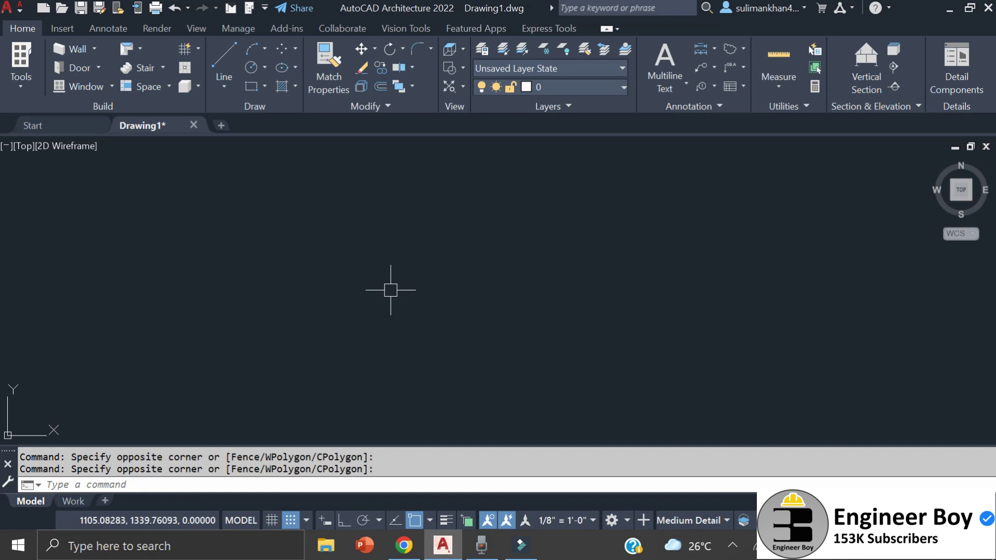
# Start a polyline in the empty drawing area with a nearly horizontal first segment 100 m long
pyautogui.write('pl')
pyautogui.press('Return')
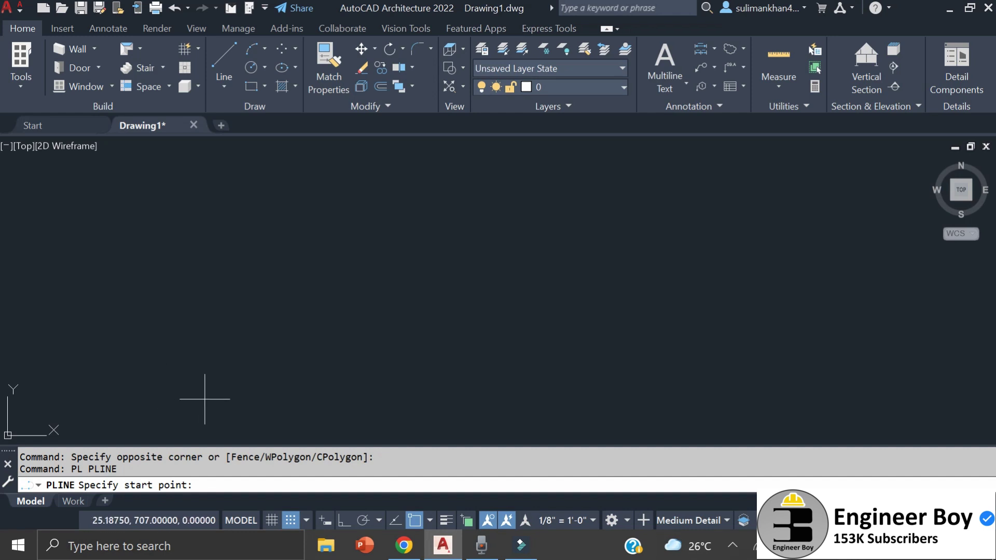
pyautogui.click(224, 384)
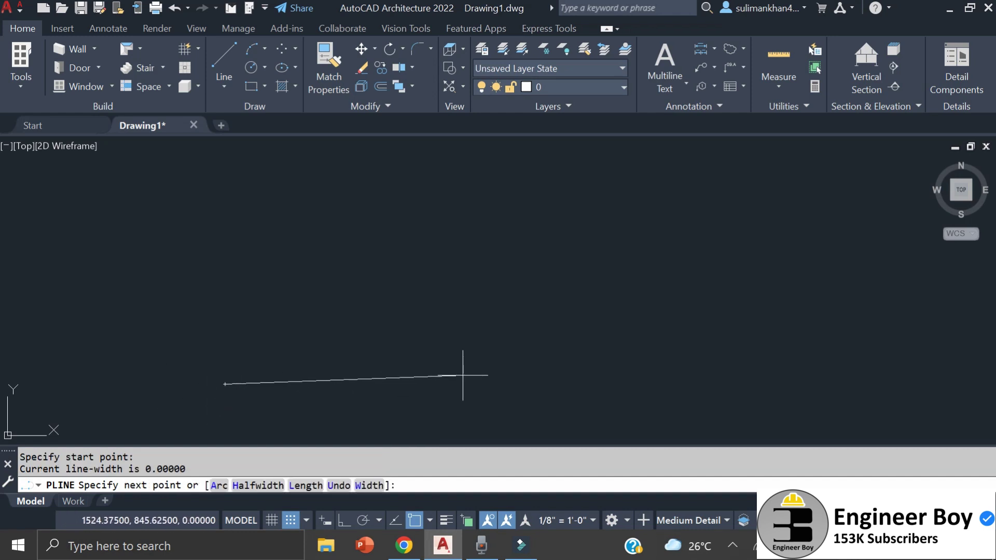
pyautogui.write('10')
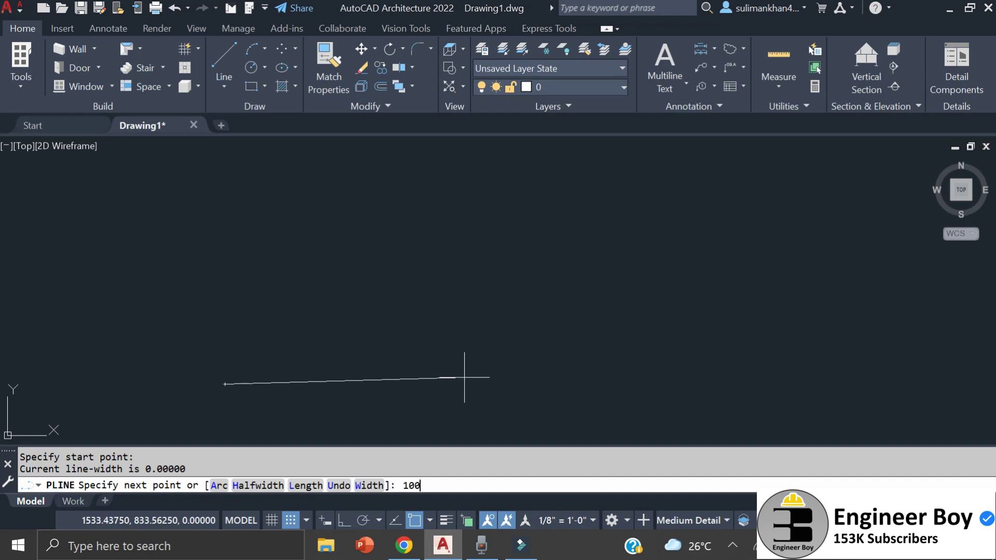
pyautogui.write('0')
pyautogui.press('Return')
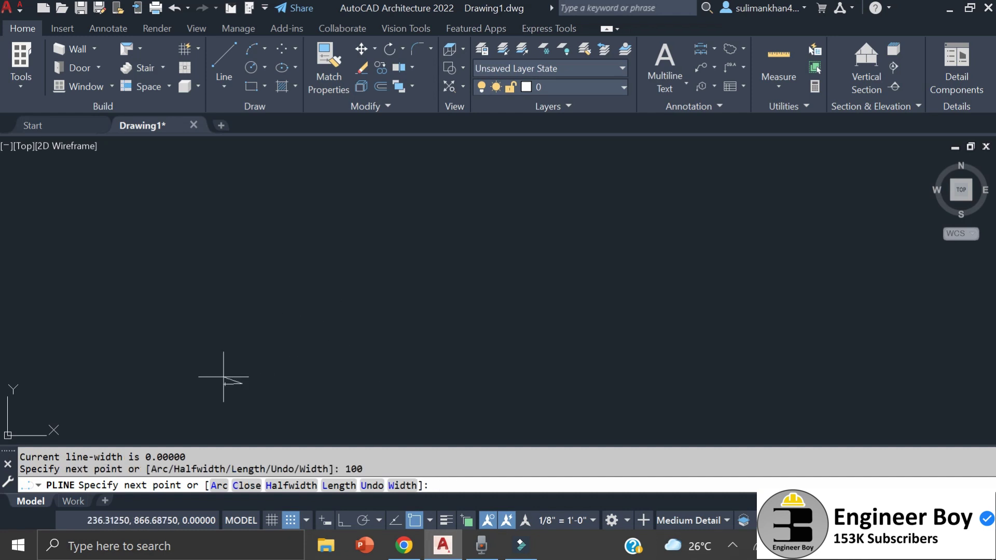
# Continue the polyline through nine freehand corner points above and around the first segment, and close it into an irregular plot outline
pyautogui.scroll(3, 193, 398)
pyautogui.scroll(4, 318, 346)
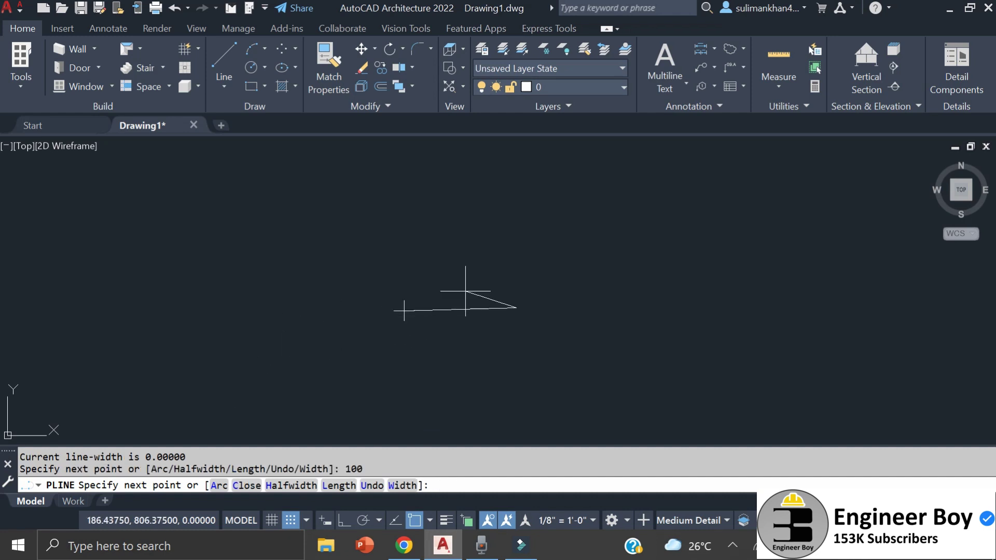
pyautogui.click(579, 254)
pyautogui.click(551, 224)
pyautogui.click(453, 247)
pyautogui.click(390, 229)
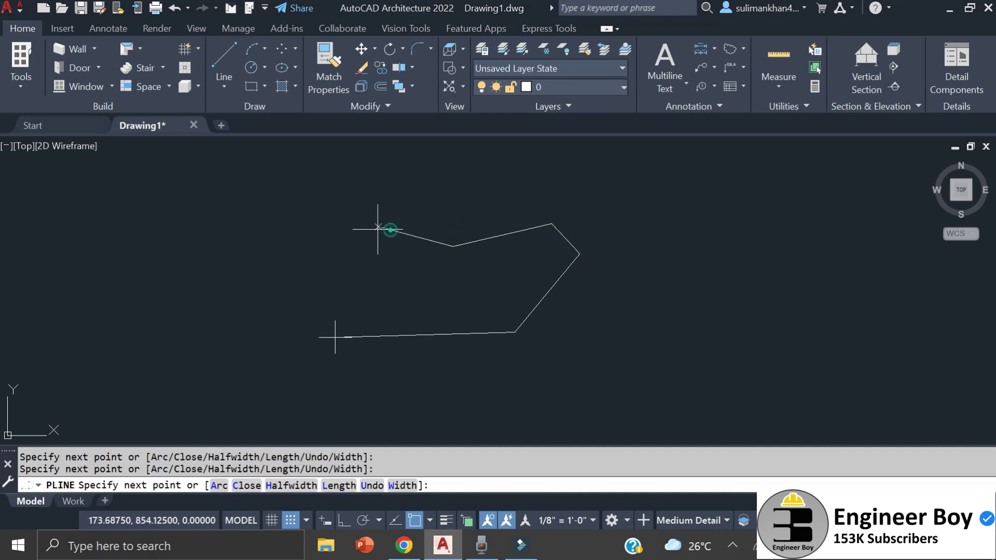
pyautogui.click(298, 216)
pyautogui.click(246, 259)
pyautogui.click(171, 269)
pyautogui.click(164, 312)
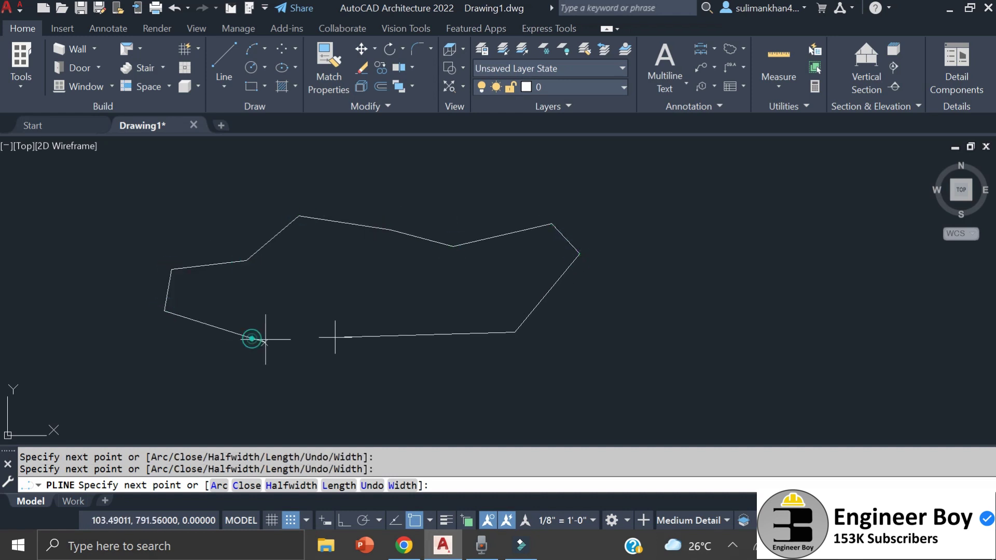
pyautogui.click(252, 337)
pyautogui.write('c')
pyautogui.press('Return')
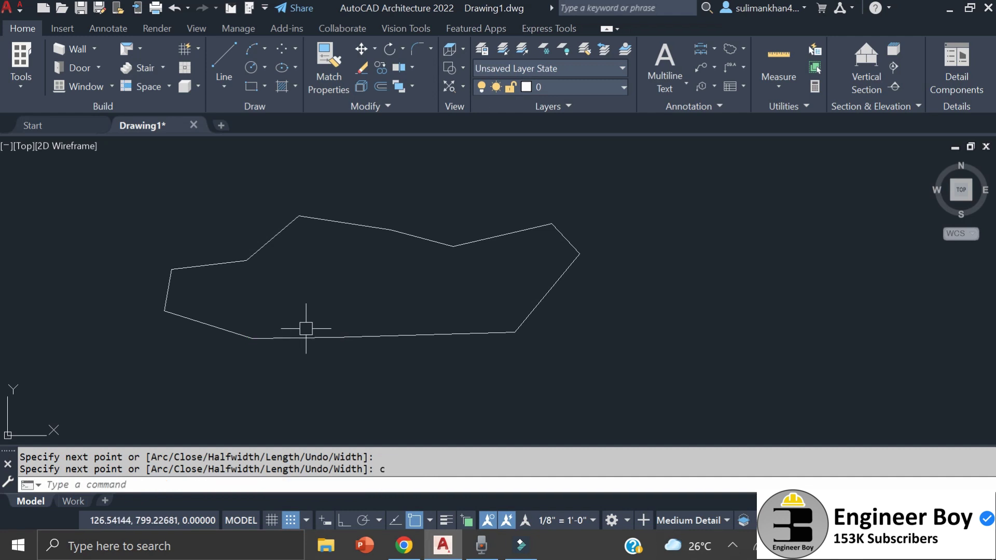
pyautogui.moveTo(396, 311); pyautogui.dragTo(445, 321, button='middle')
pyautogui.press('Escape')
pyautogui.press('Escape')
# Measure the area of the closed plot polyline with the AREA command's Object option
pyautogui.scroll(3, 273, 296)
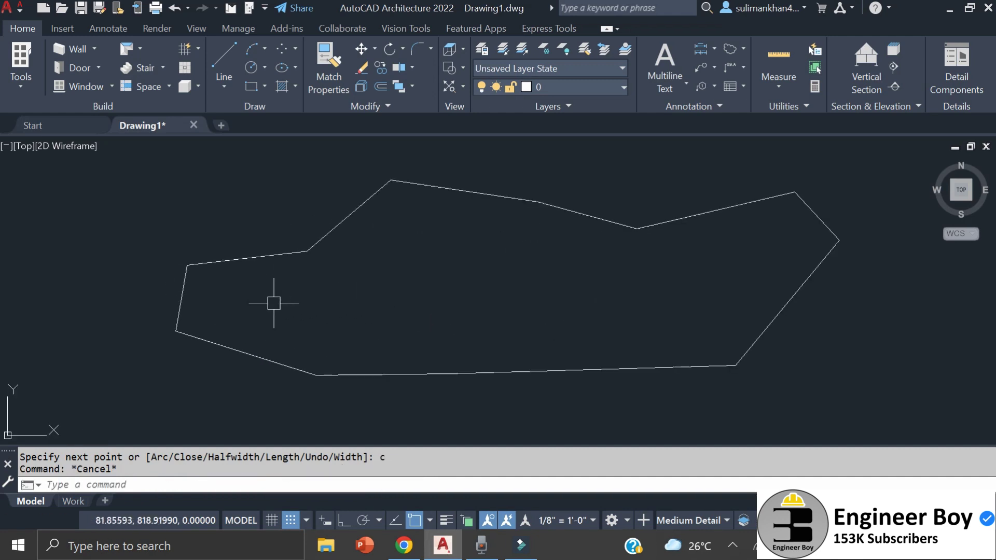
pyautogui.scroll(1, 441, 312)
pyautogui.scroll(-2, 438, 300)
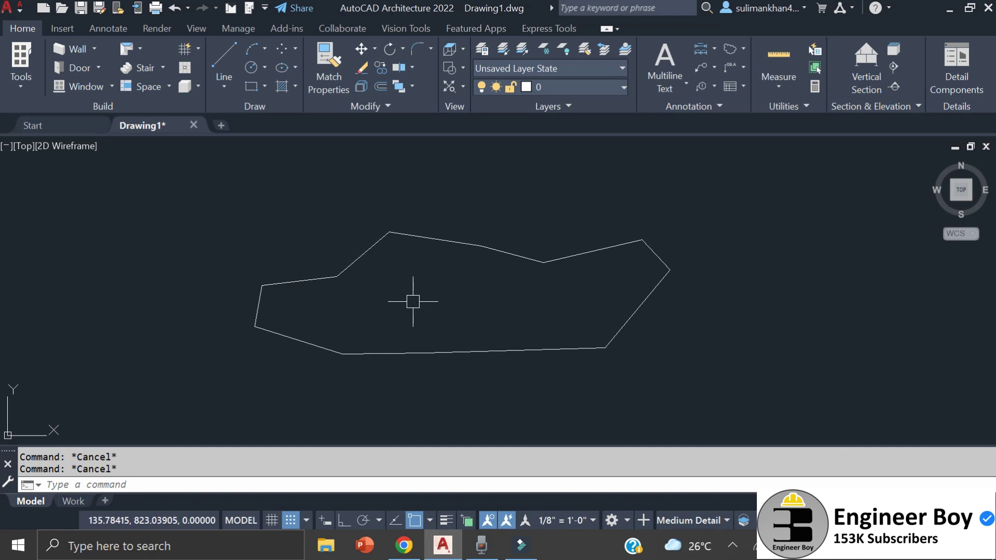
pyautogui.write('AA')
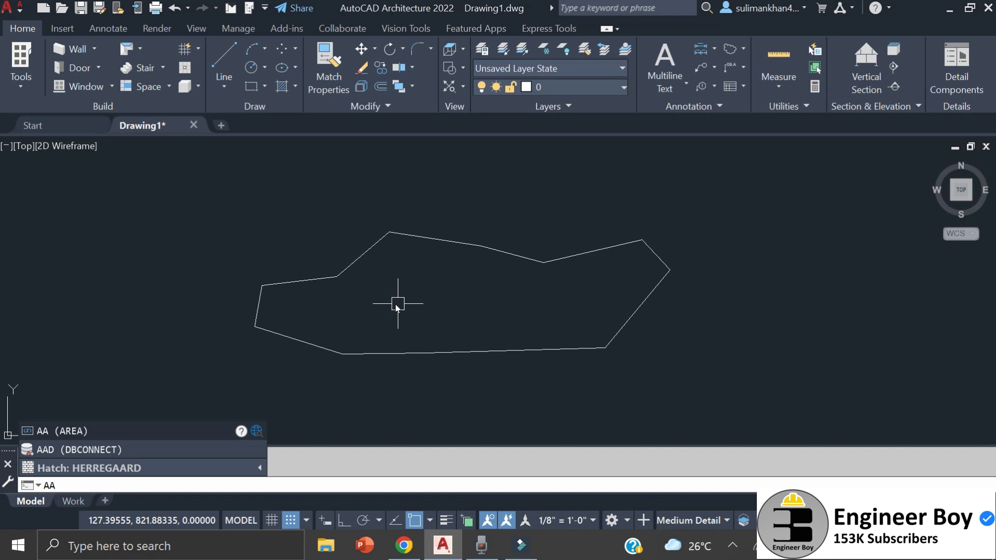
pyautogui.press('Return')
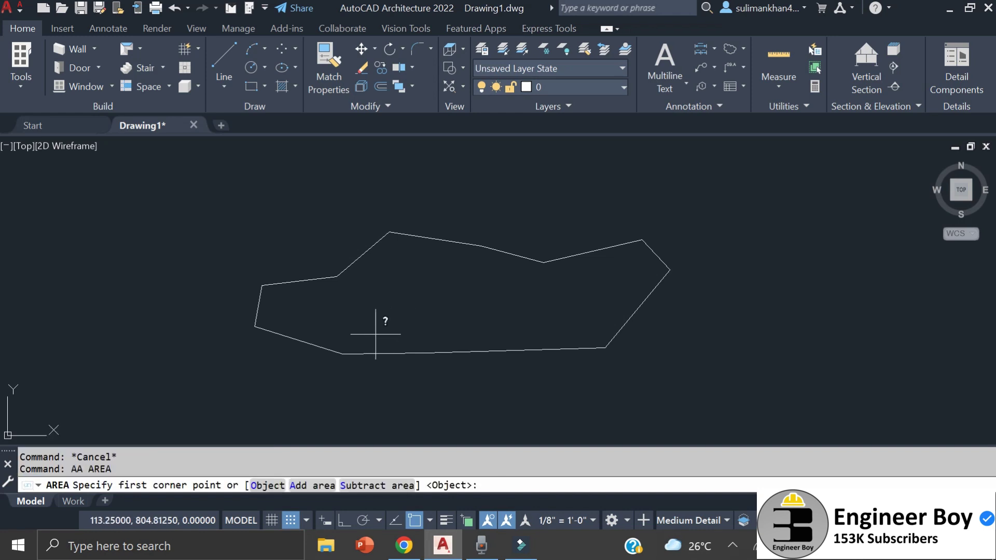
pyautogui.write('o')
pyautogui.press('Return')
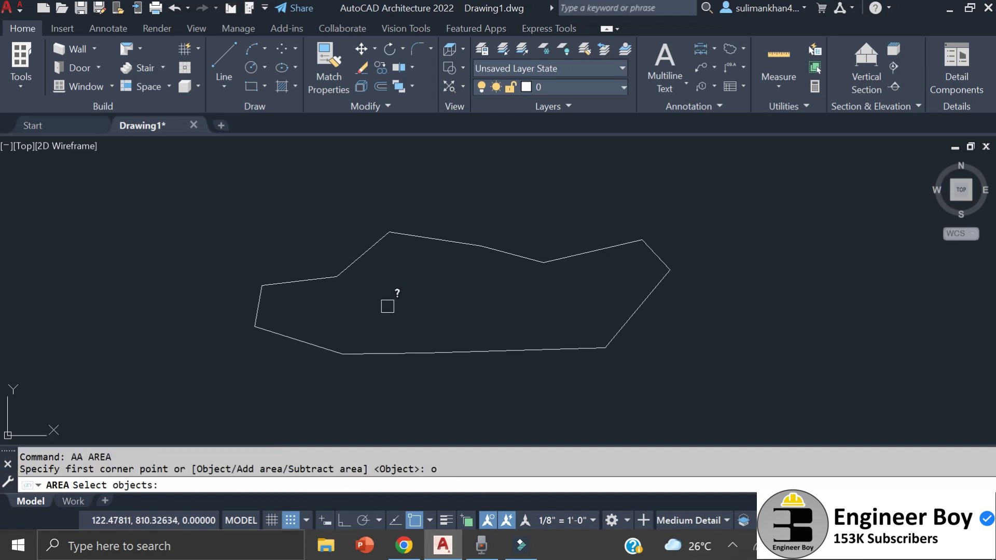
pyautogui.click(351, 260)
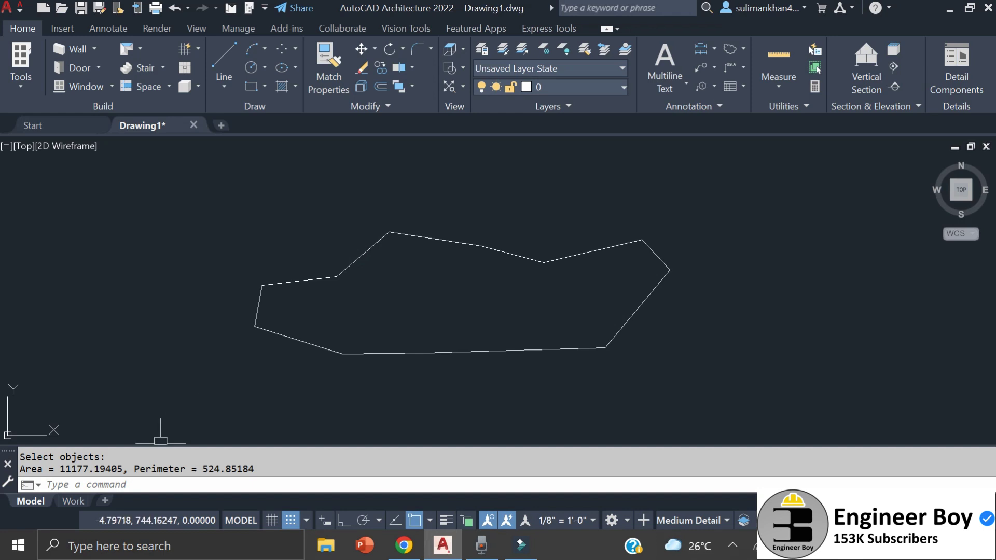
# Copy only the plot's area number from the AREA result in the command history
pyautogui.moveTo(123, 468); pyautogui.dragTo(55, 469)
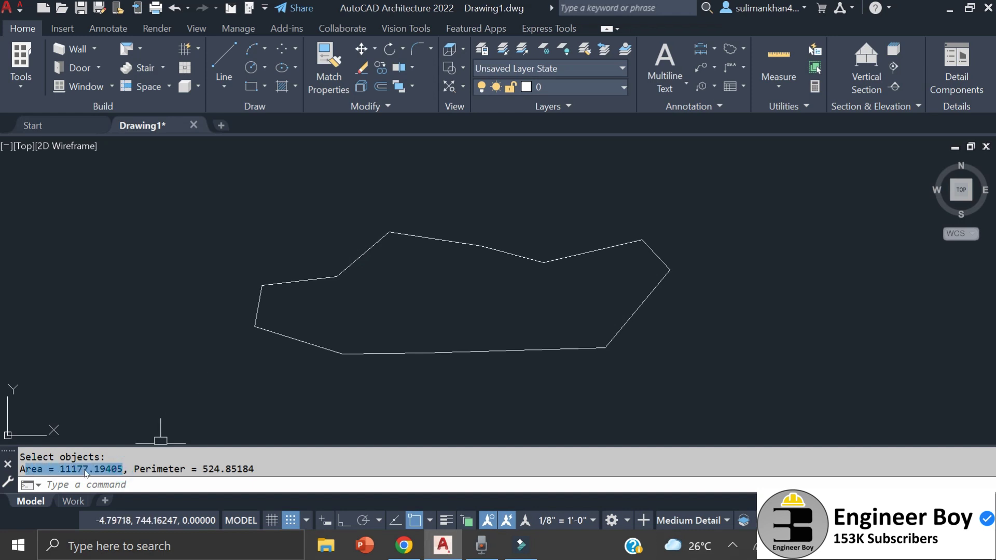
pyautogui.click(91, 468)
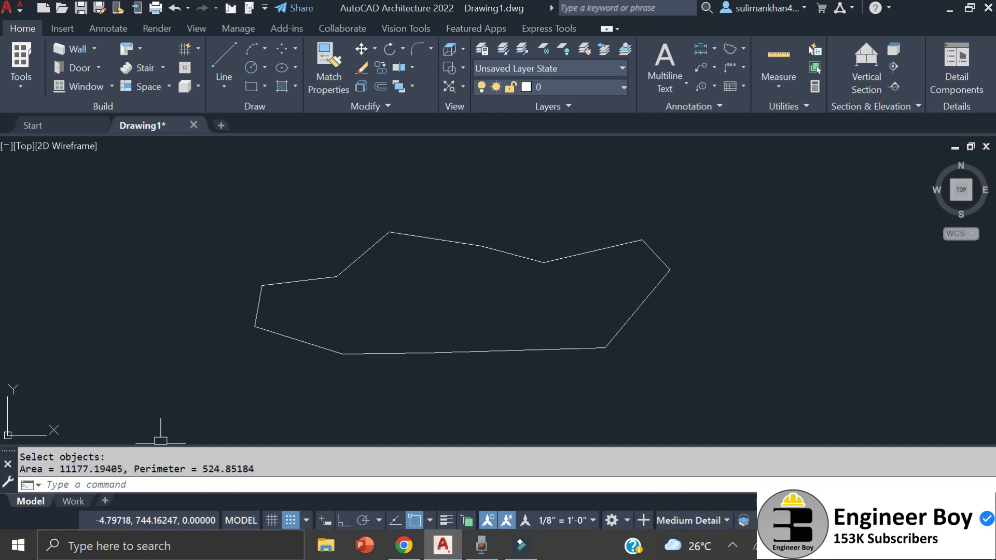
pyautogui.moveTo(123, 468); pyautogui.dragTo(66, 469)
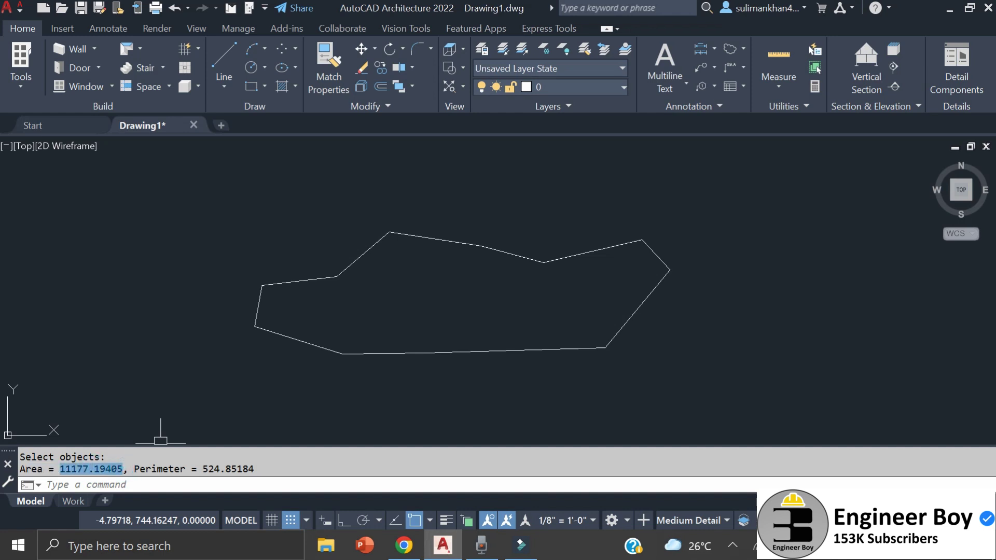
pyautogui.rightClick(81, 470)
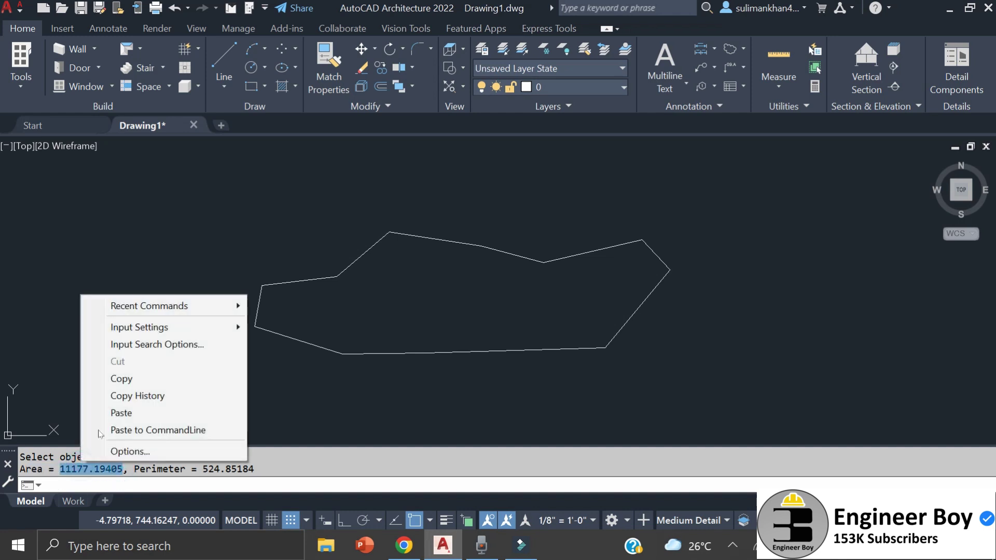
pyautogui.click(124, 379)
# Open Calculator, paste the copied plot area and divide it by 3
pyautogui.click(104, 546)
pyautogui.write('cal')
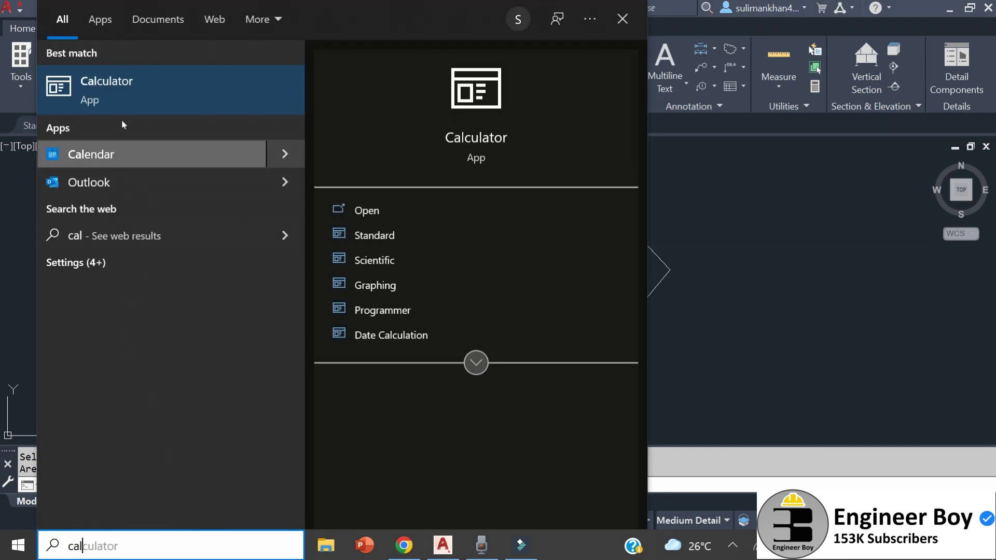
pyautogui.click(118, 93)
pyautogui.rightClick(248, 169)
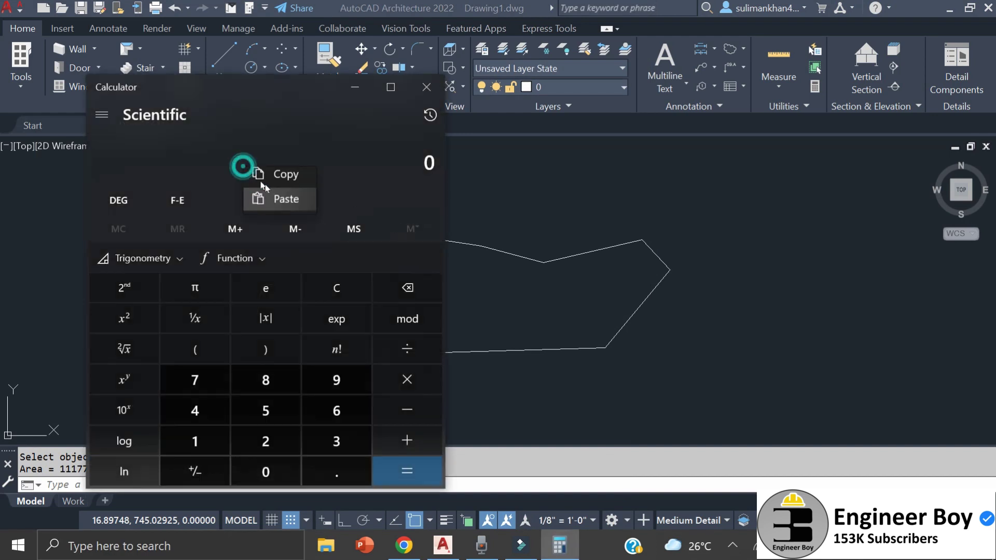
pyautogui.click(286, 205)
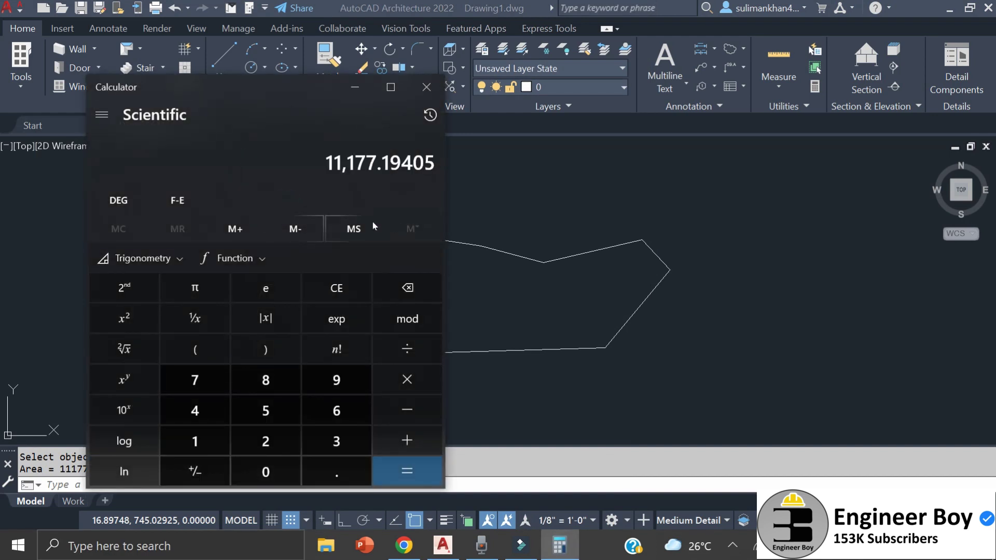
pyautogui.click(407, 349)
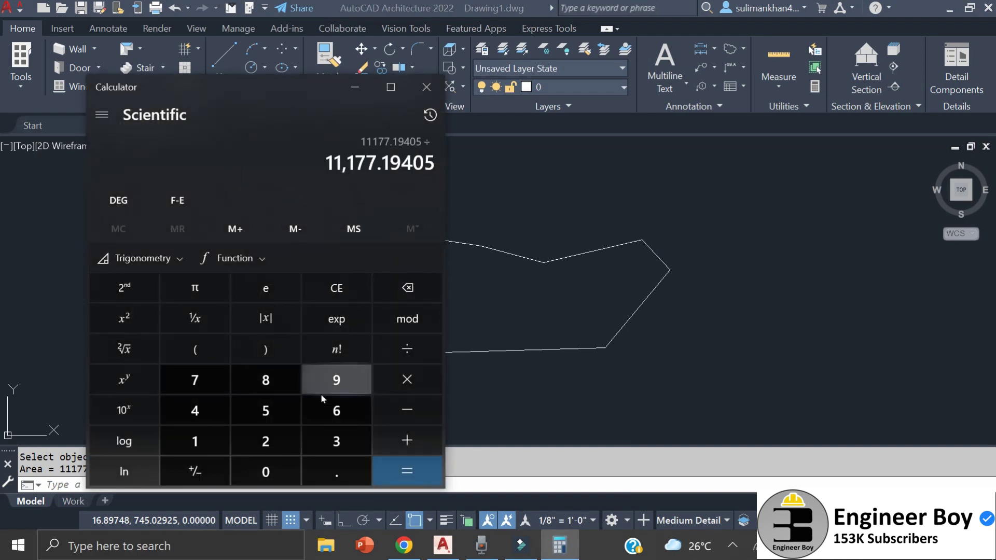
pyautogui.click(322, 441)
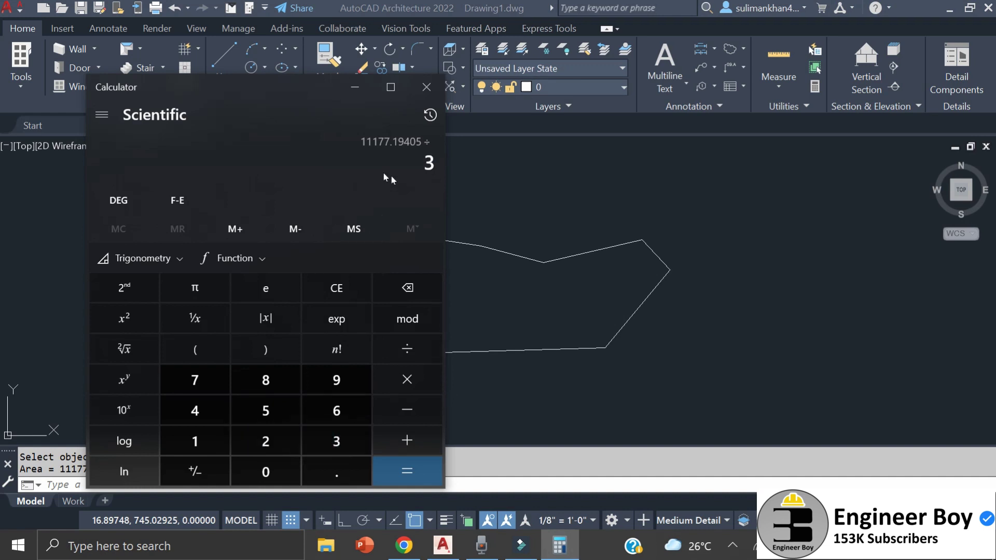
pyautogui.click(409, 472)
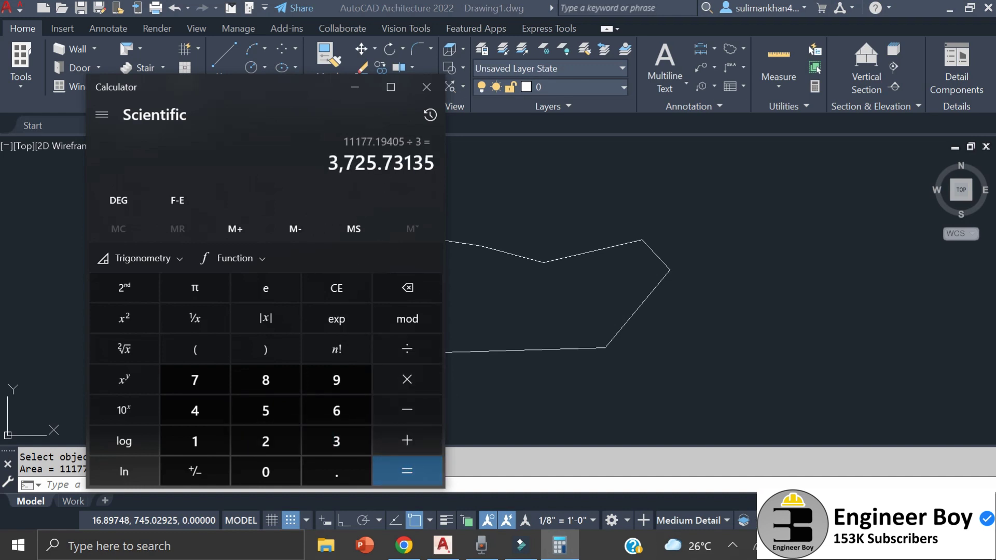
# Copy the division result from Calculator and return to the AutoCAD drawing
pyautogui.moveTo(328, 163); pyautogui.dragTo(424, 163)
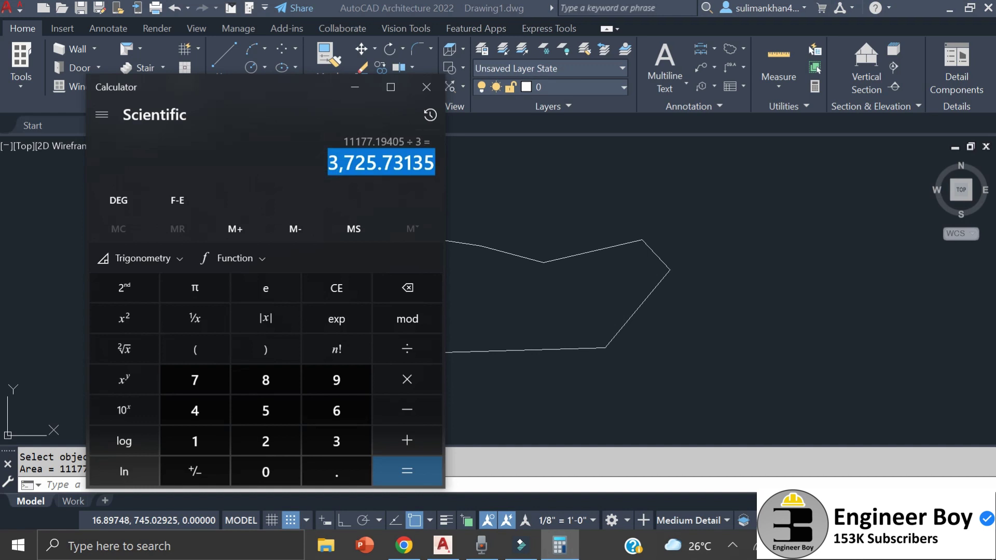
pyautogui.rightClick(349, 163)
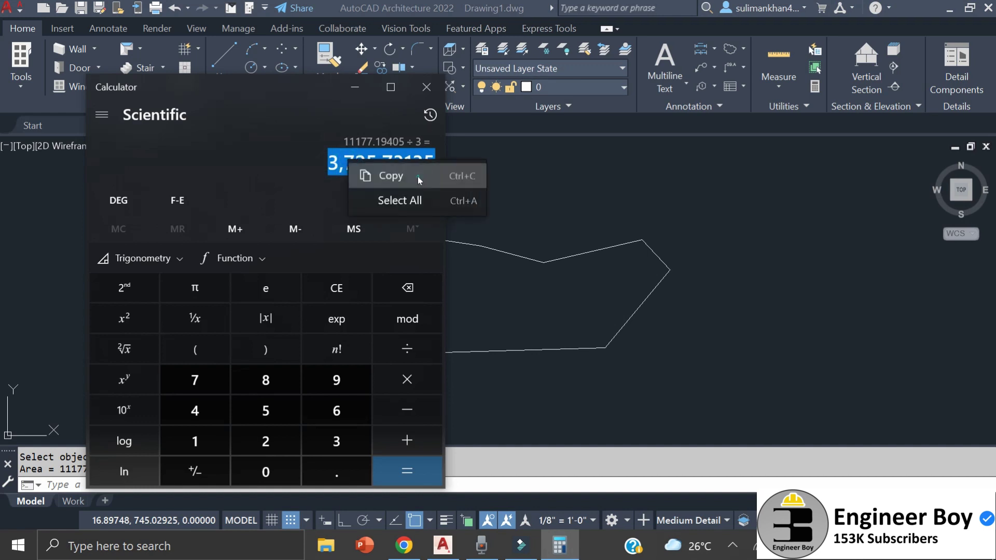
pyautogui.click(418, 177)
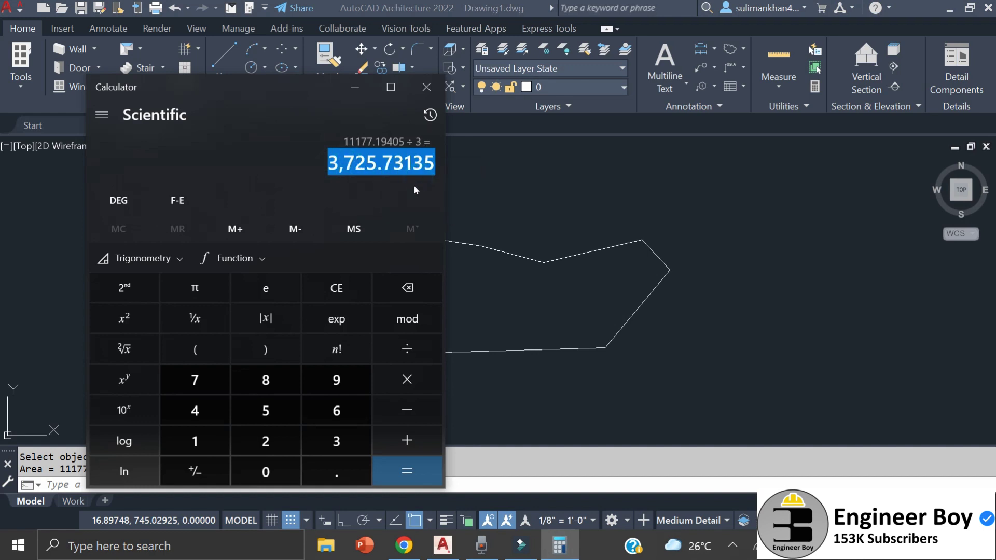
pyautogui.click(488, 293)
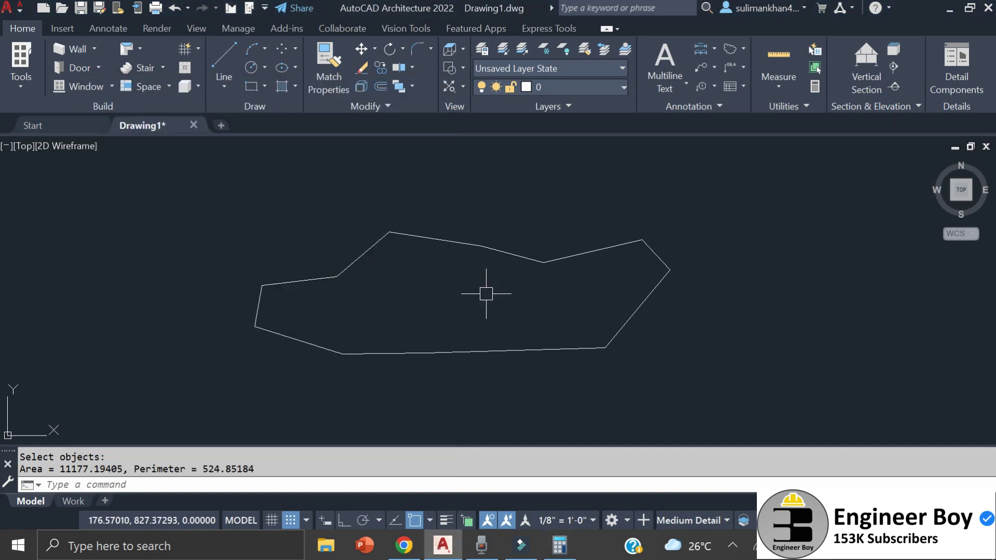
pyautogui.press('Escape')
pyautogui.press('Escape')
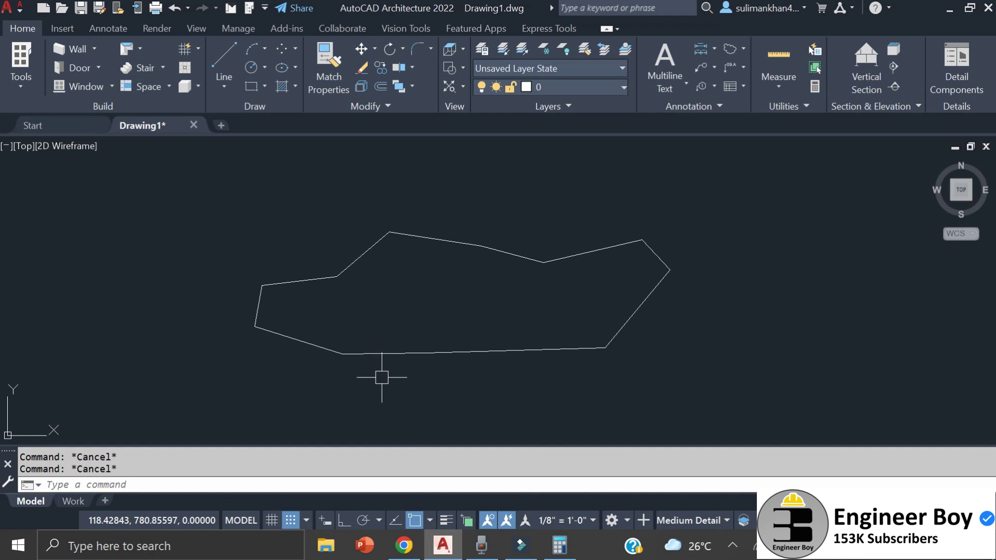
# Draw three separate vertical lines across the plot, extending past its upper and lower edges
pyautogui.write('PL')
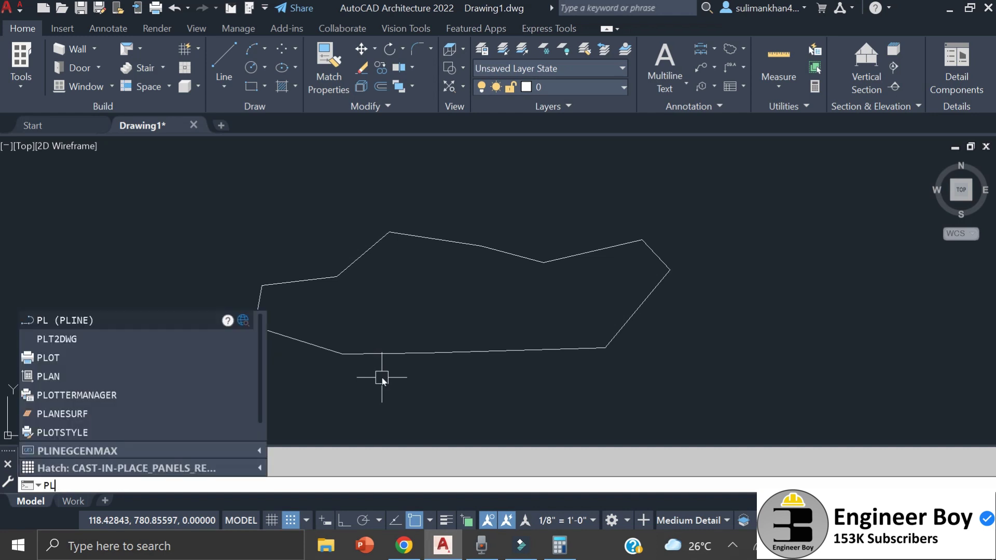
pyautogui.press('Escape')
pyautogui.write('1')
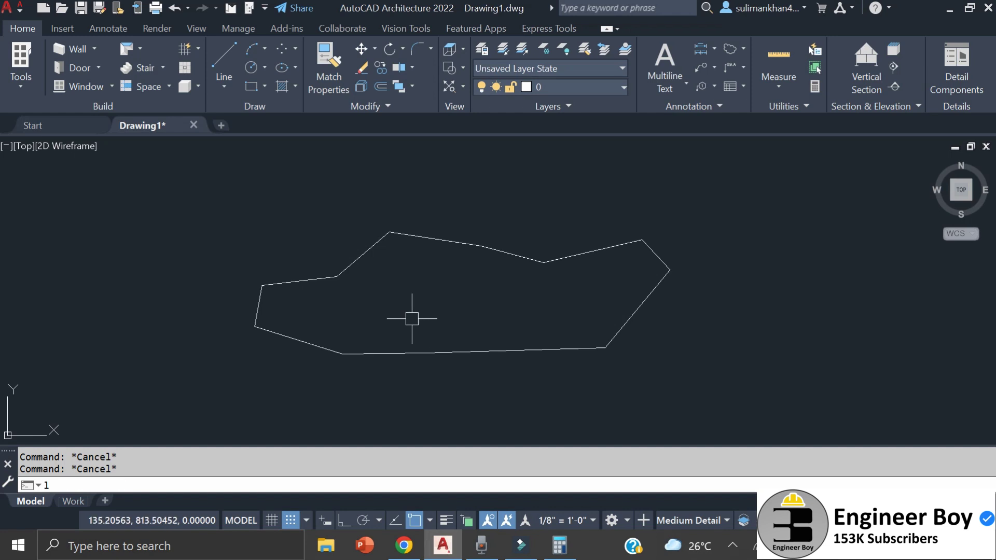
pyautogui.press('Return')
pyautogui.click(288, 188)
pyautogui.click(288, 411)
pyautogui.press('Return')
pyautogui.press('Return')
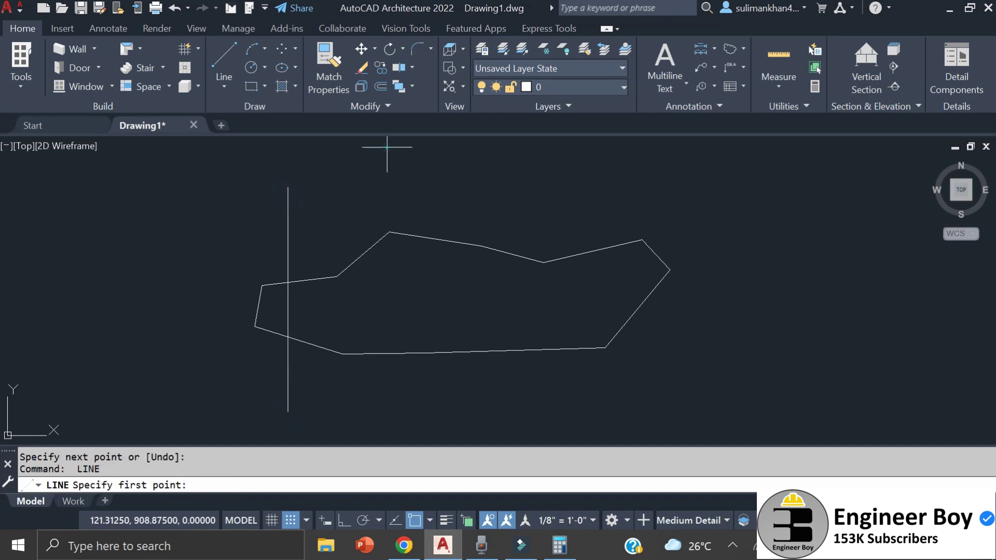
pyautogui.click(387, 147)
pyautogui.click(388, 427)
pyautogui.press('Return')
pyautogui.press('Return')
pyautogui.click(510, 197)
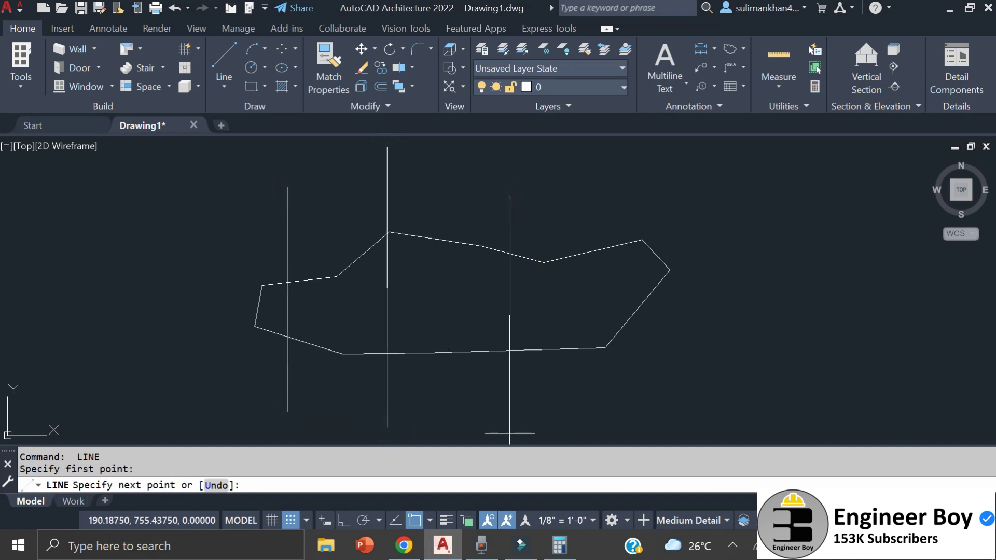
pyautogui.click(509, 433)
pyautogui.press('Escape')
# Erase the three vertical lines crossing the plot
pyautogui.click(548, 382)
pyautogui.click(152, 400)
pyautogui.write('e')
pyautogui.press('Return')
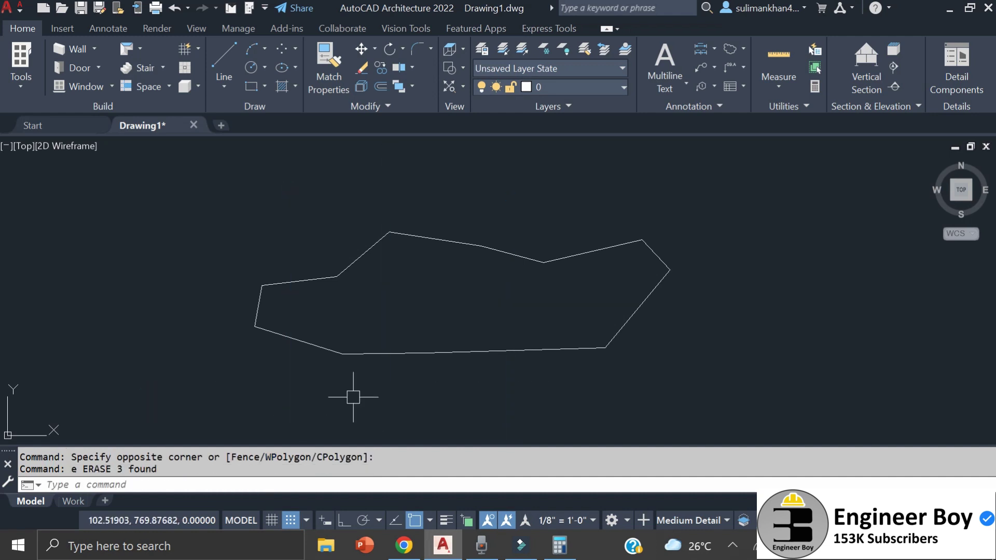
pyautogui.press('Escape')
pyautogui.press('Escape')
# Draw two separate nearly horizontal lines lengthwise across the plot, extending past both of its ends
pyautogui.write('l')
pyautogui.press('Return')
pyautogui.click(713, 271)
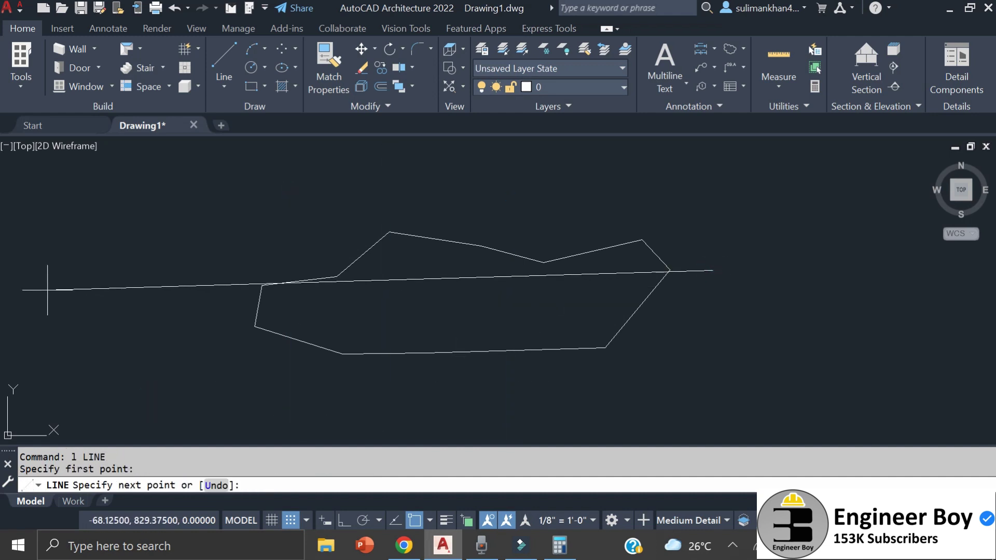
pyautogui.click(47, 290)
pyautogui.press('Return')
pyautogui.press('Return')
pyautogui.click(743, 307)
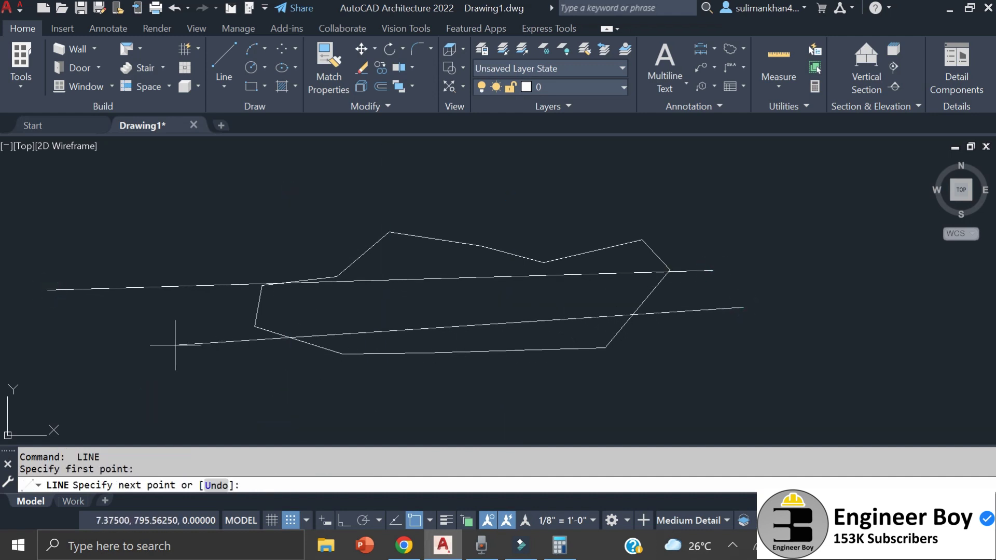
pyautogui.click(150, 331)
pyautogui.press('Escape')
pyautogui.press('Escape')
# Delete the two nearly horizontal lines crossing the plot
pyautogui.click(222, 349)
pyautogui.click(138, 271)
pyautogui.press('Delete')
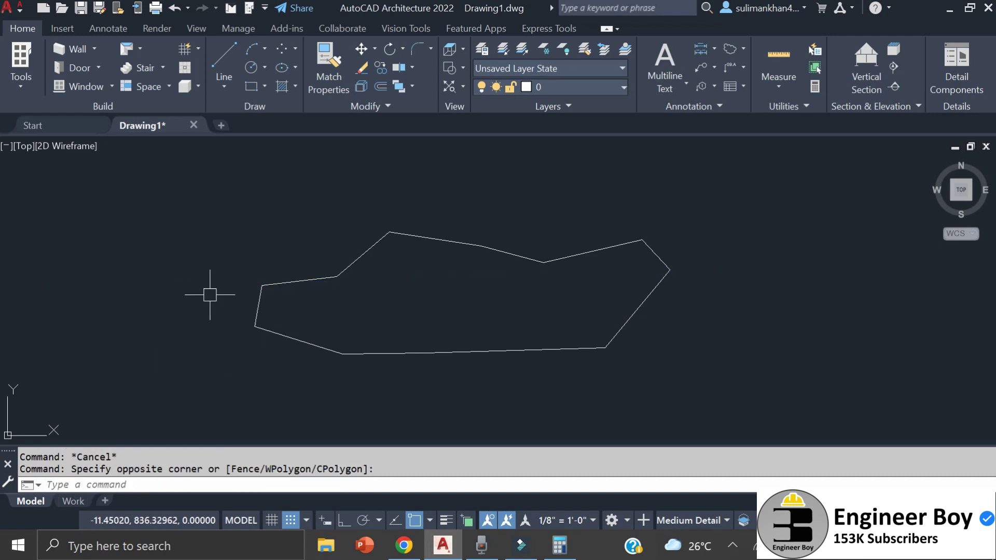
pyautogui.press('Escape')
pyautogui.press('Escape')
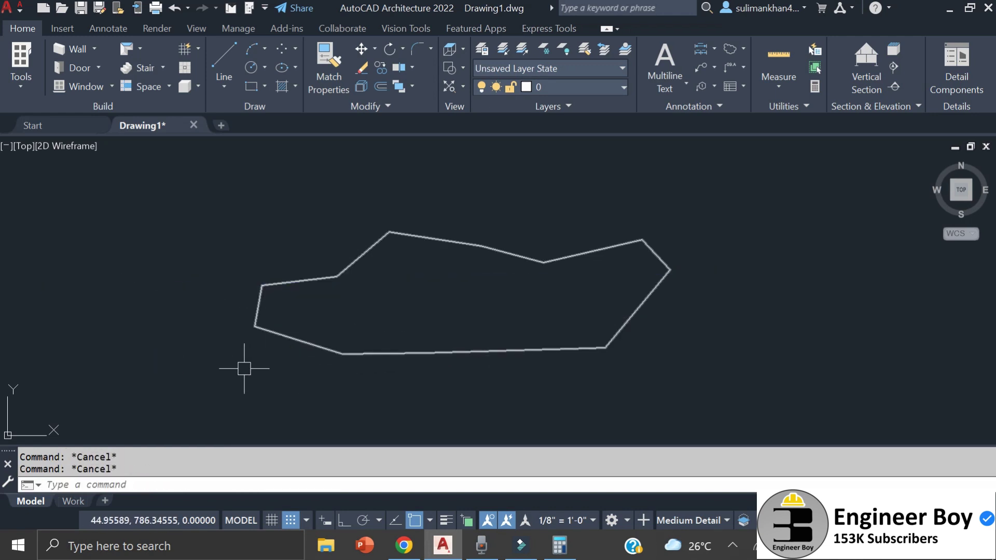
# Copy the plot outline to the empty area on the right of the original
pyautogui.scroll(-2, 244, 368)
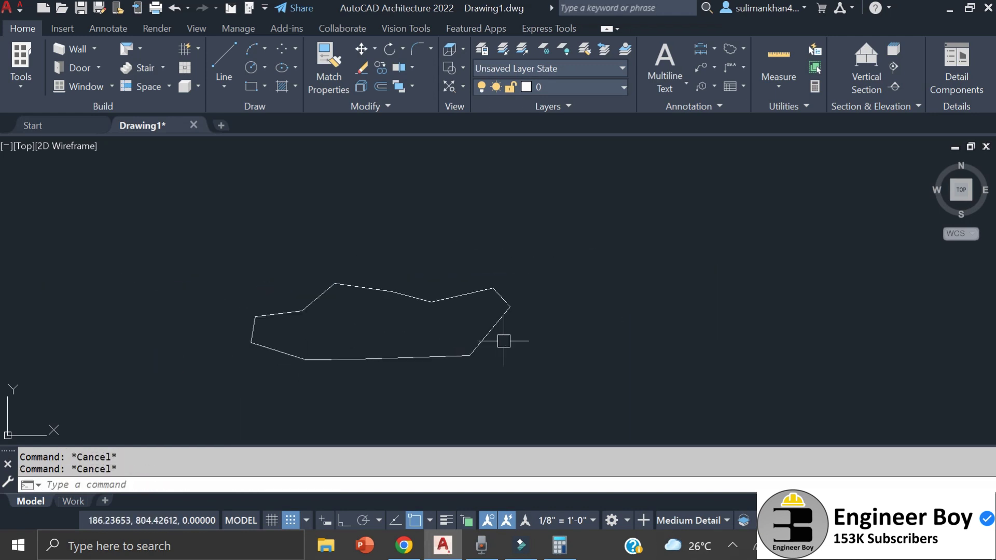
pyautogui.click(472, 342)
pyautogui.write('co')
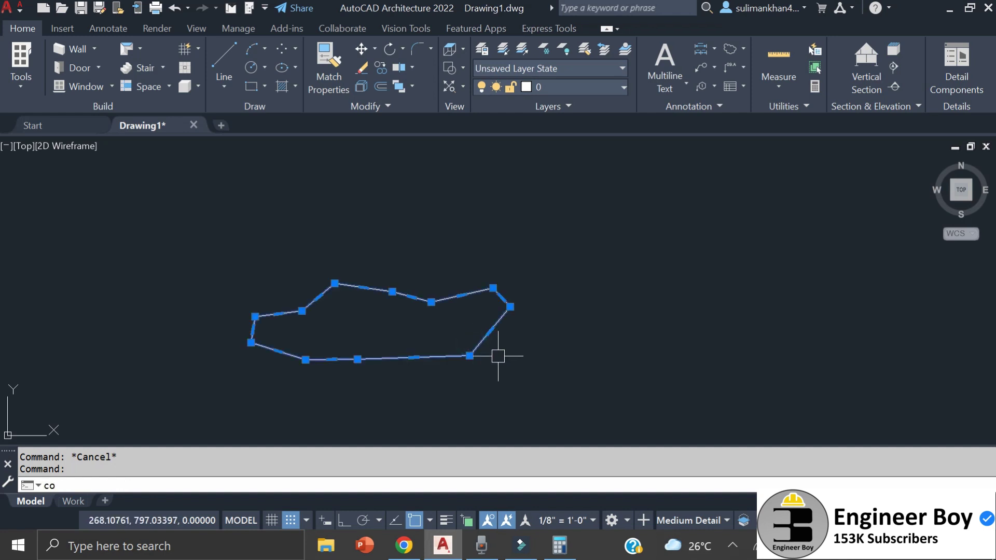
pyautogui.press('Return')
pyautogui.click(349, 384)
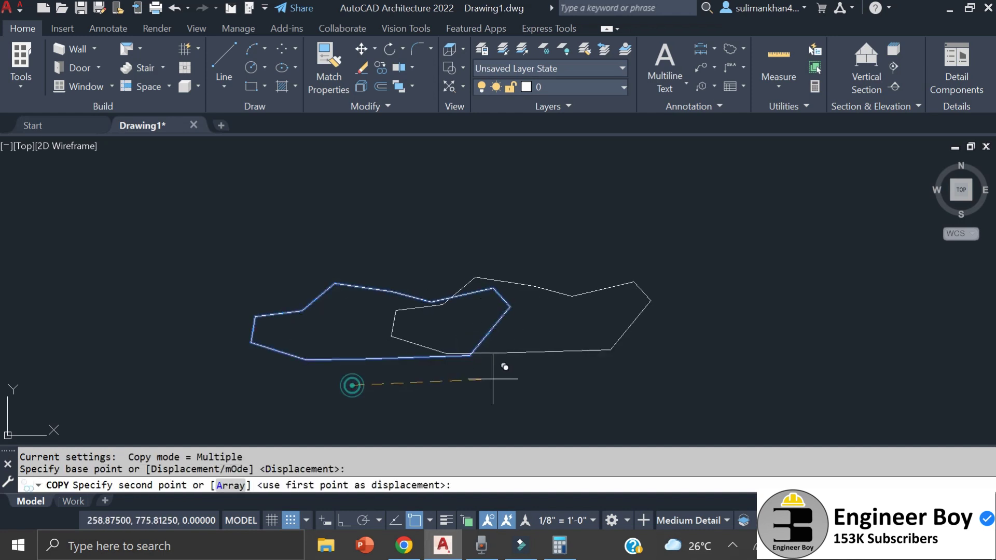
pyautogui.click(709, 377)
pyautogui.press('Escape')
pyautogui.press('Escape')
pyautogui.press('Escape')
# Rotate the copied plot outline upright about a base point just left of its left end
pyautogui.write('r')
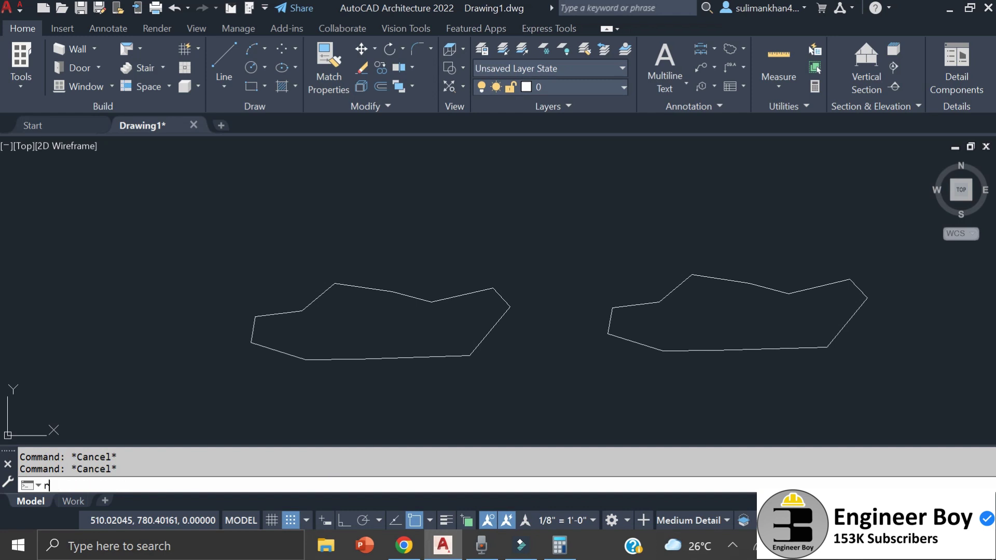
pyautogui.write('o')
pyautogui.press('Return')
pyautogui.click(707, 344)
pyautogui.press('Return')
pyautogui.click(581, 340)
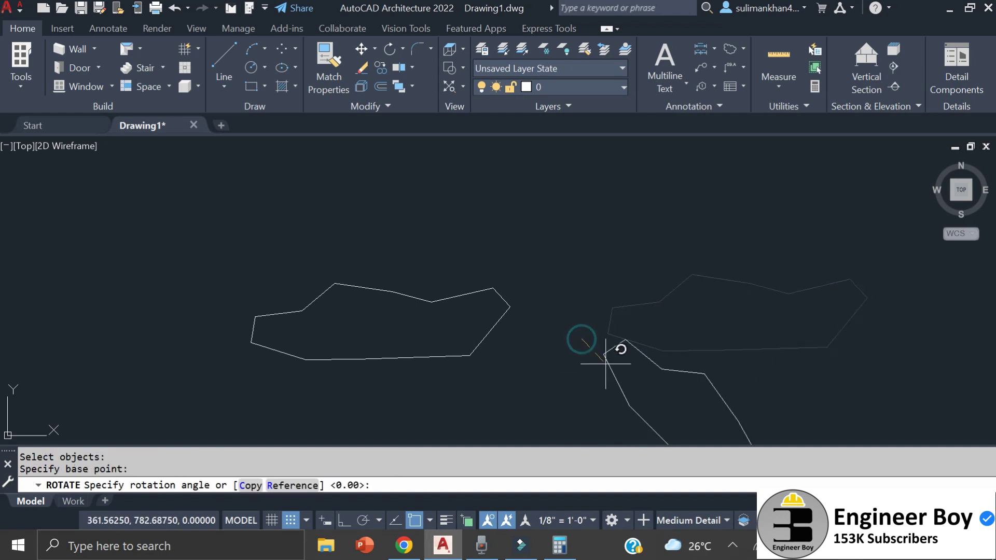
pyautogui.press('Escape')
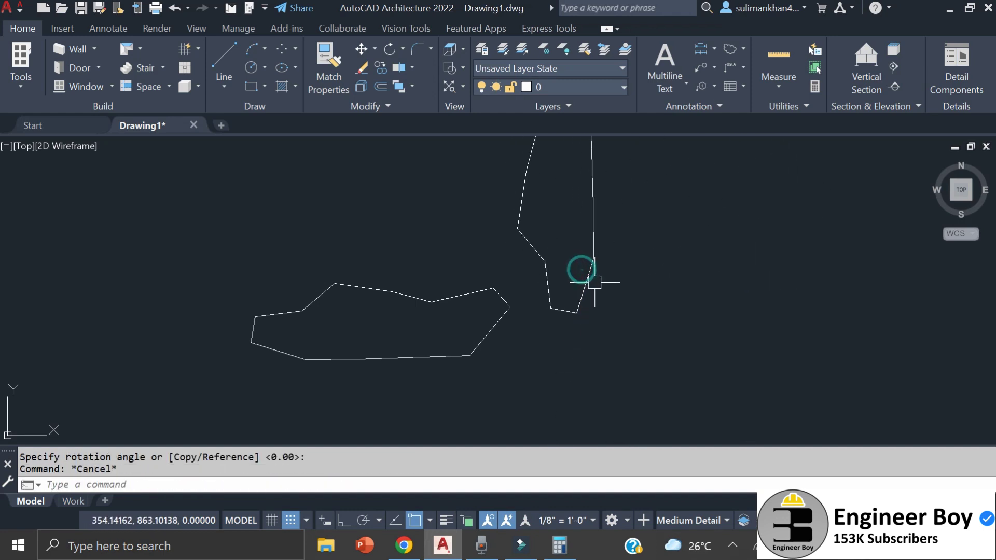
# Move the upright copy down and to the right so it stands beside the original plot
pyautogui.click(594, 280)
pyautogui.write('m')
pyautogui.press('Return')
pyautogui.click(653, 293)
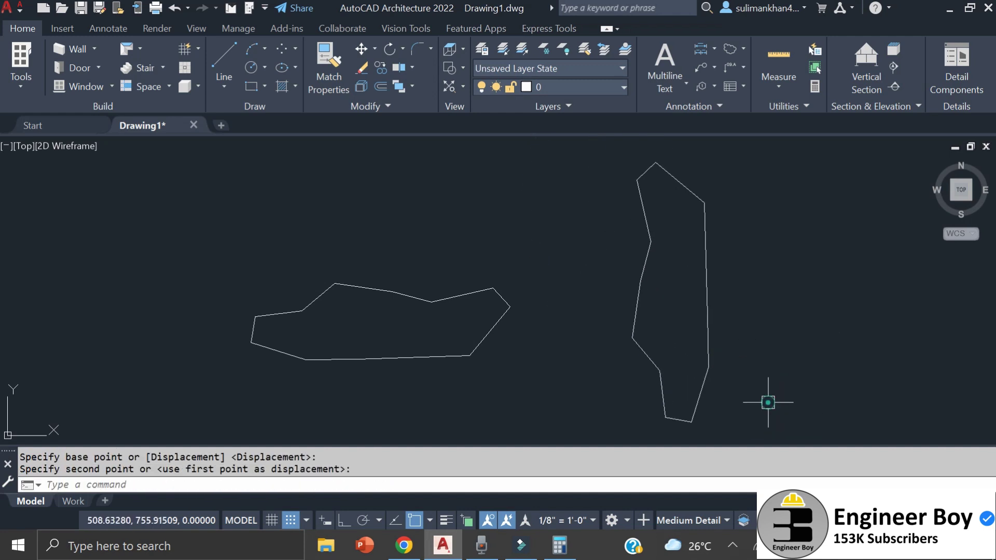
pyautogui.press('Escape')
pyautogui.press('Escape')
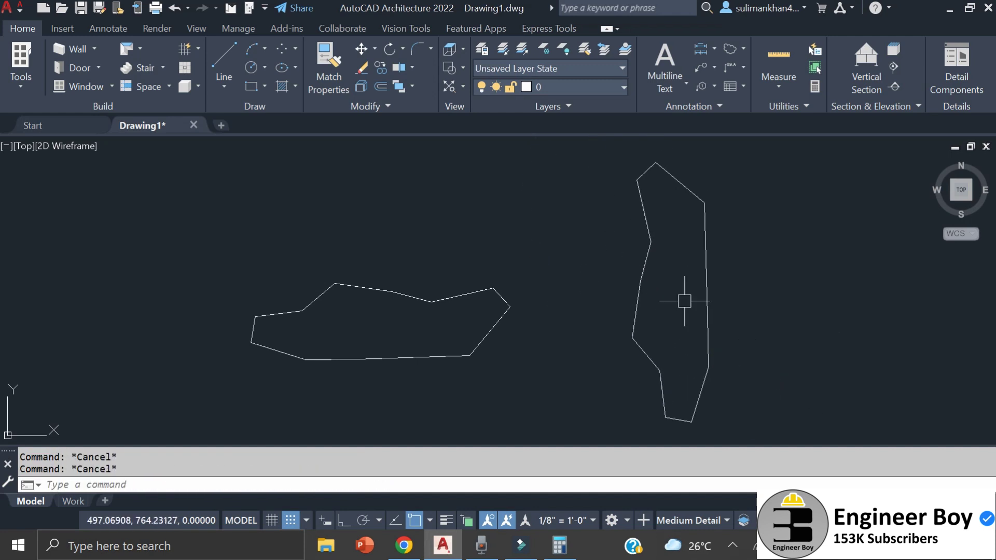
# Draw two nearly horizontal lines across the upright copy, splitting it into three parts
pyautogui.write('l')
pyautogui.press('Return')
pyautogui.click(739, 221)
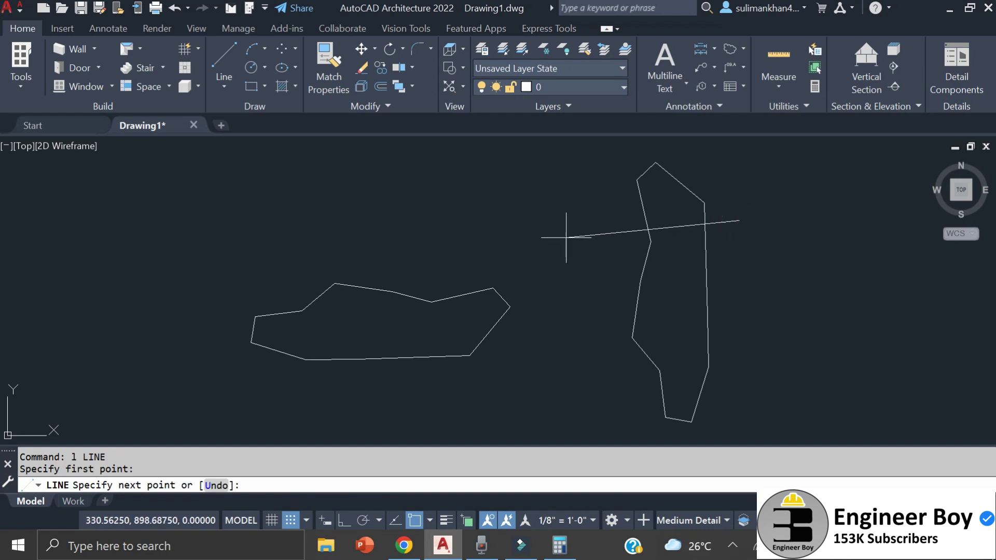
pyautogui.click(566, 234)
pyautogui.press('Return')
pyautogui.press('Return')
pyautogui.click(753, 307)
pyautogui.click(587, 313)
pyautogui.press('Return')
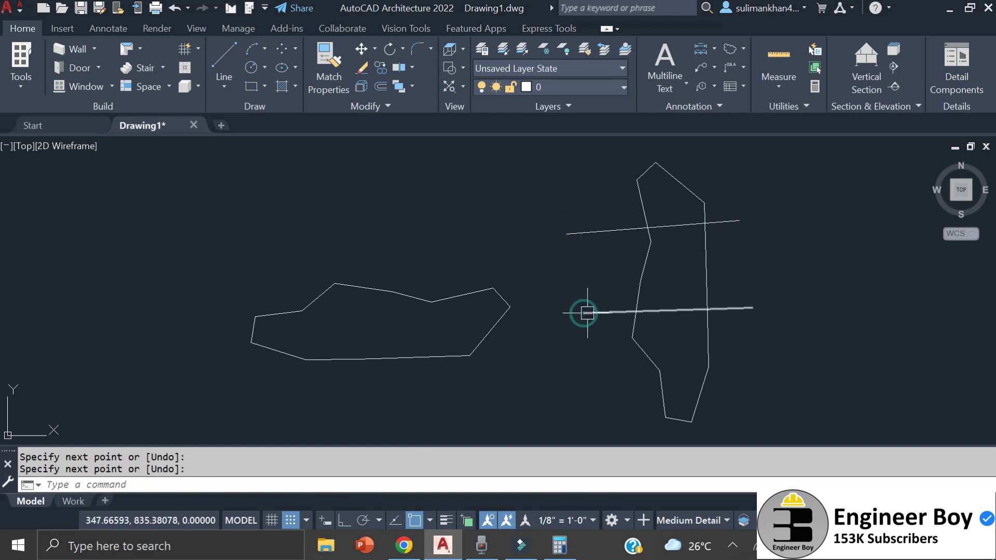
pyautogui.press('Escape')
pyautogui.press('Escape')
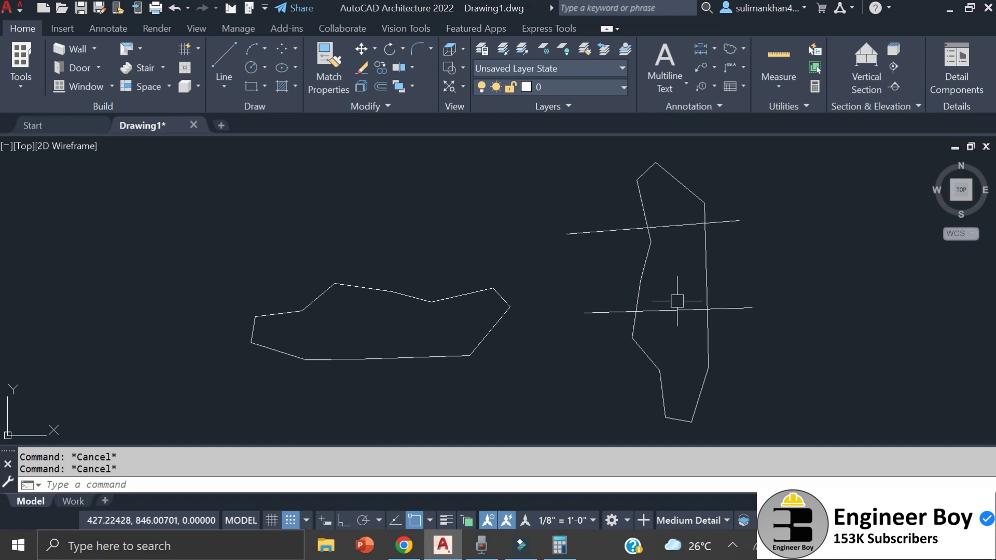
# Erase the upright plot copy together with its two crossing lines
pyautogui.click(743, 406)
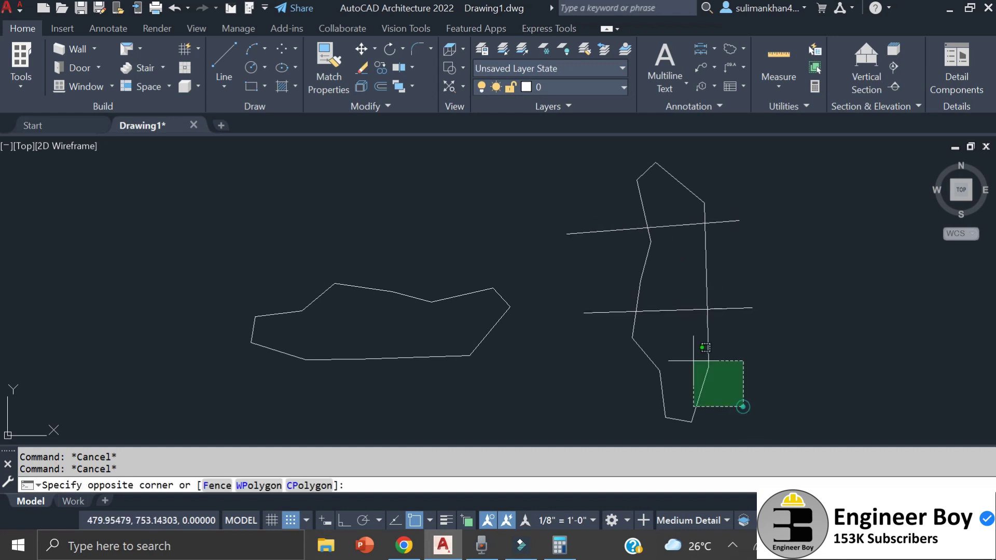
pyautogui.click(617, 213)
pyautogui.write('e')
pyautogui.press('Return')
pyautogui.press('Escape')
# Start loading an application and browse to the lisps folder on the Desktop
pyautogui.scroll(2, 273, 337)
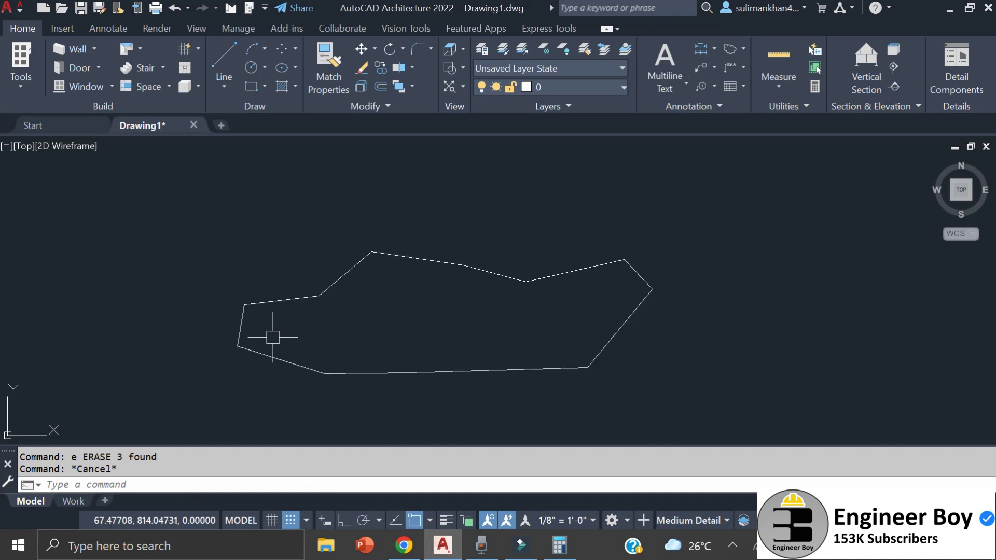
pyautogui.moveTo(273, 337); pyautogui.dragTo(305, 335, button='middle')
pyautogui.press('Escape')
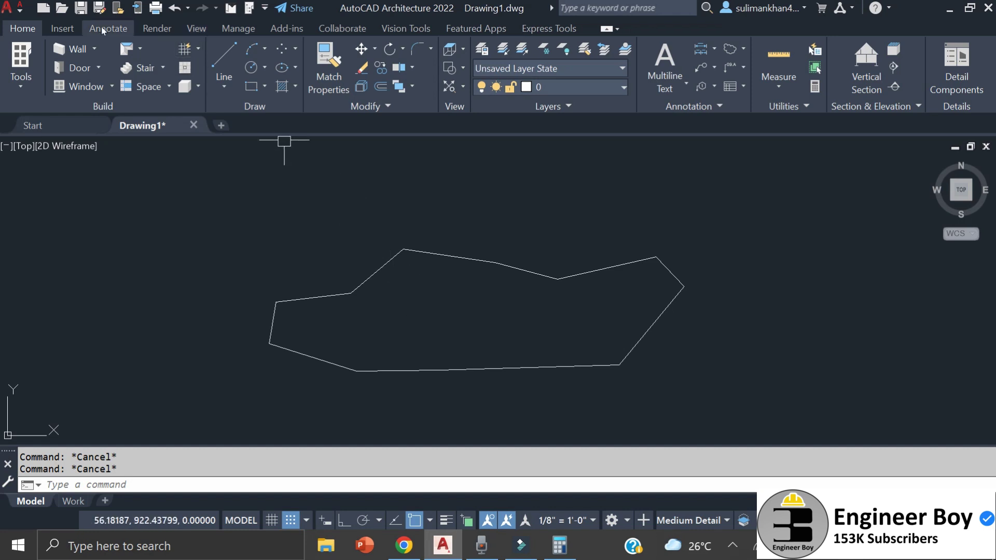
pyautogui.click(238, 29)
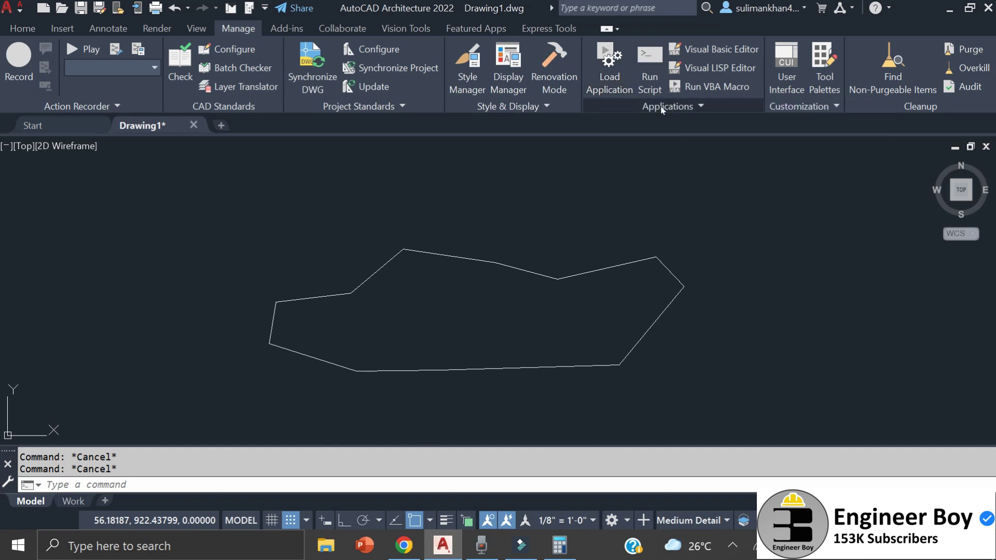
pyautogui.click(608, 88)
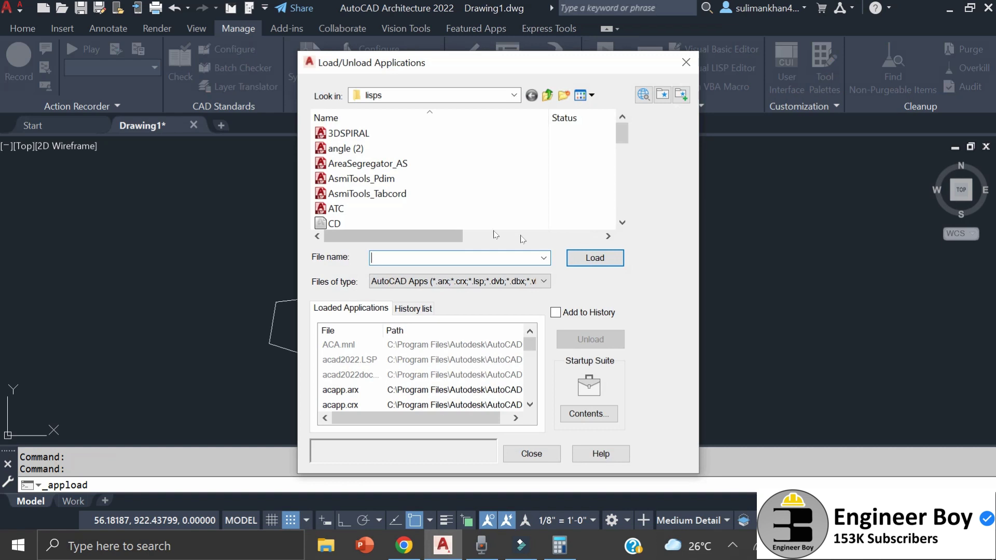
pyautogui.click(377, 95)
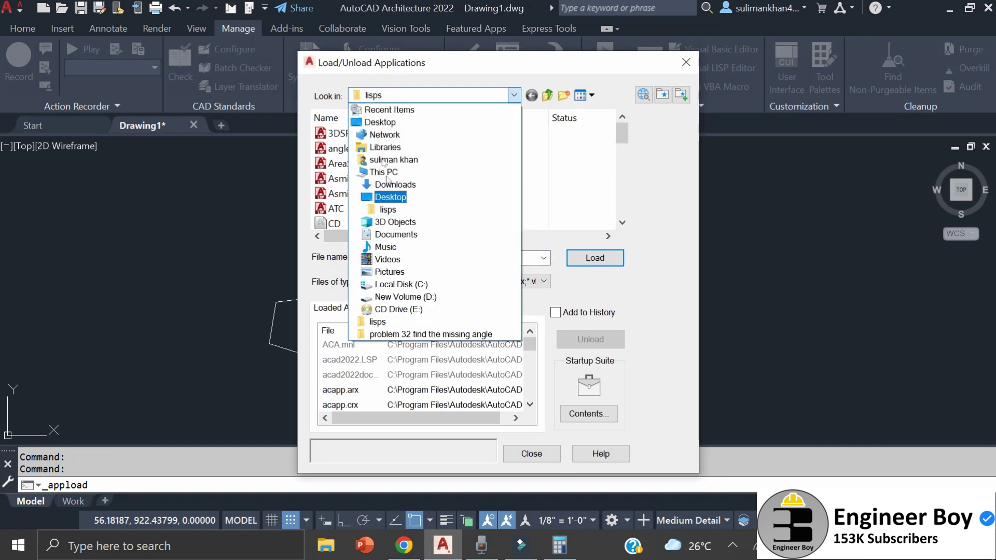
pyautogui.click(385, 123)
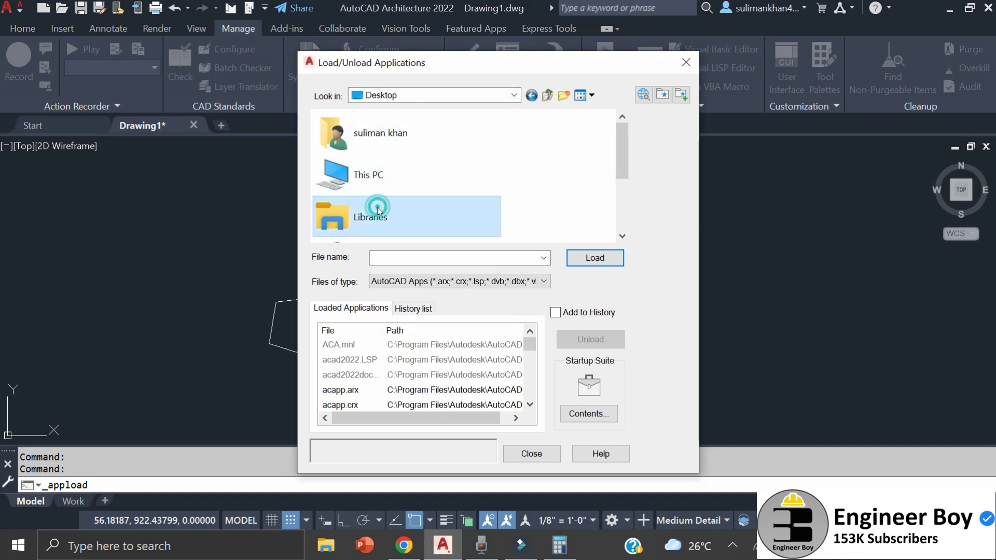
pyautogui.scroll(-2, 377, 210)
pyautogui.doubleClick(370, 210)
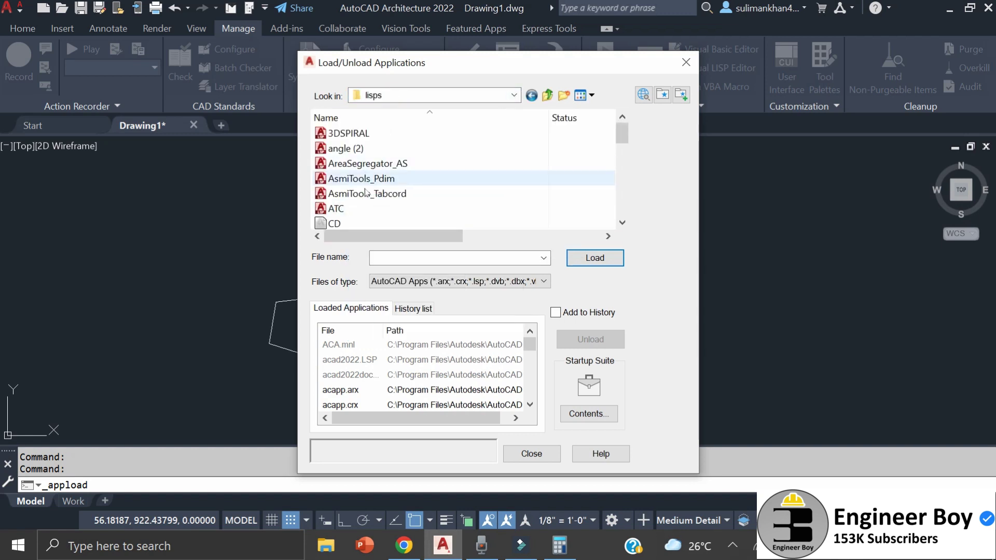
# Load the CD application from the lisps folder, always allowing this unsigned file to load
pyautogui.click(363, 193)
pyautogui.click(333, 224)
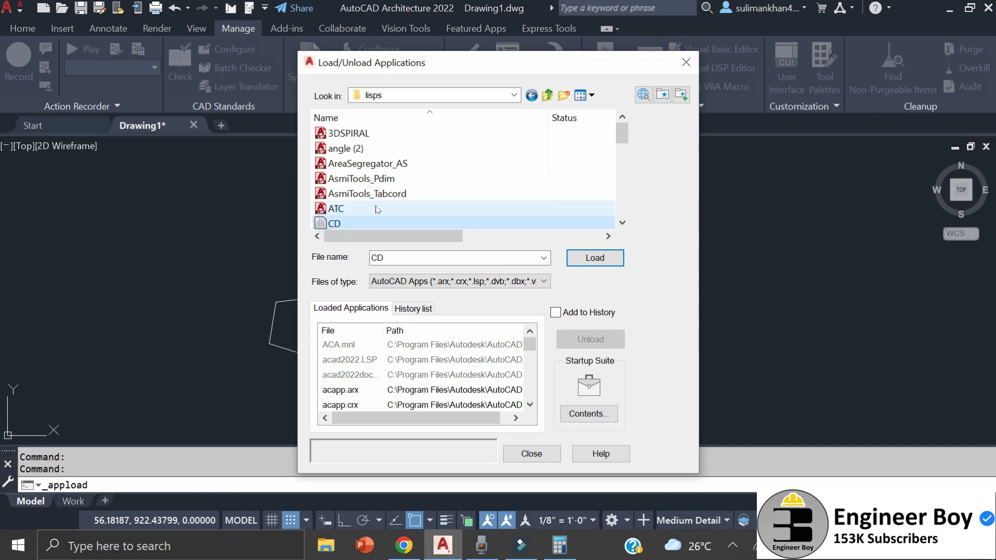
pyautogui.scroll(-2, 334, 207)
pyautogui.scroll(1, 346, 181)
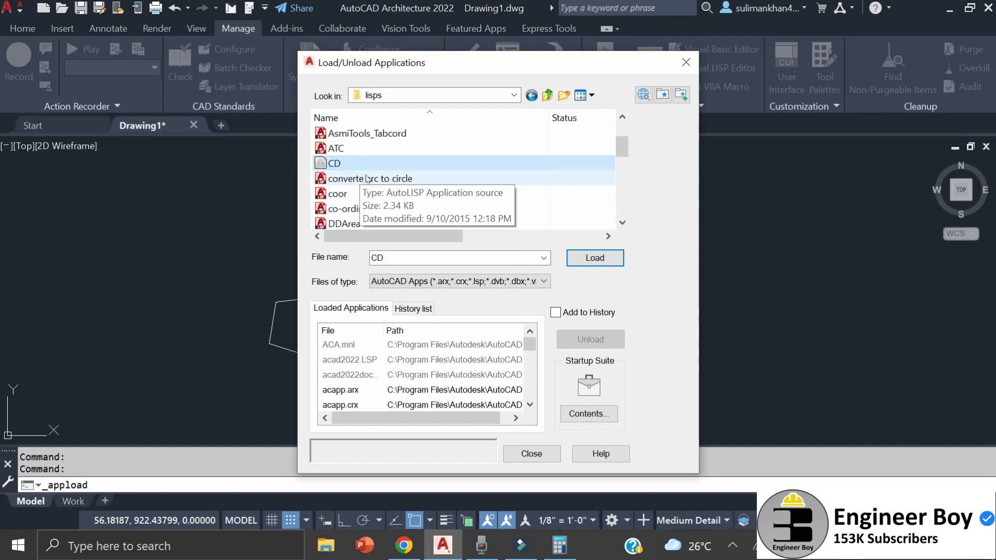
pyautogui.click(594, 259)
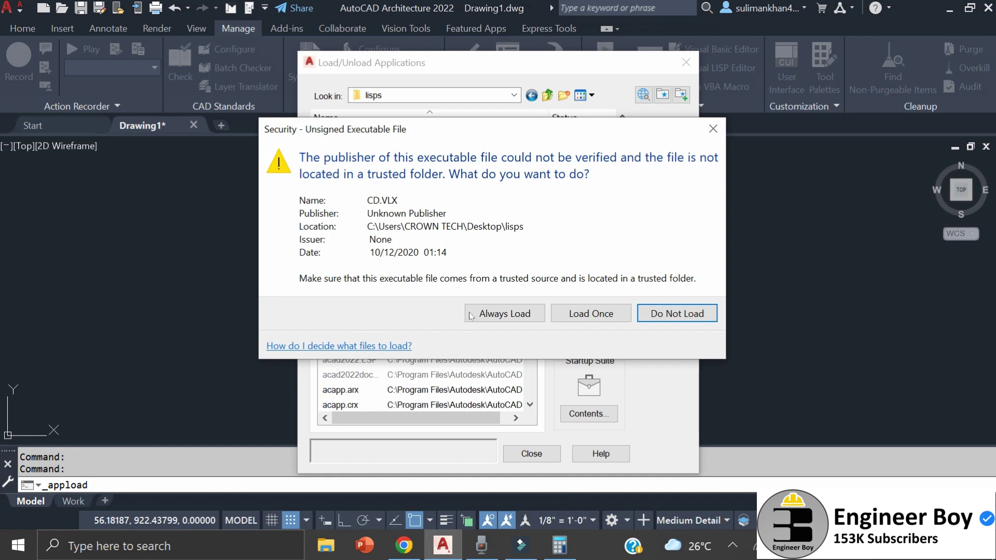
pyautogui.click(498, 317)
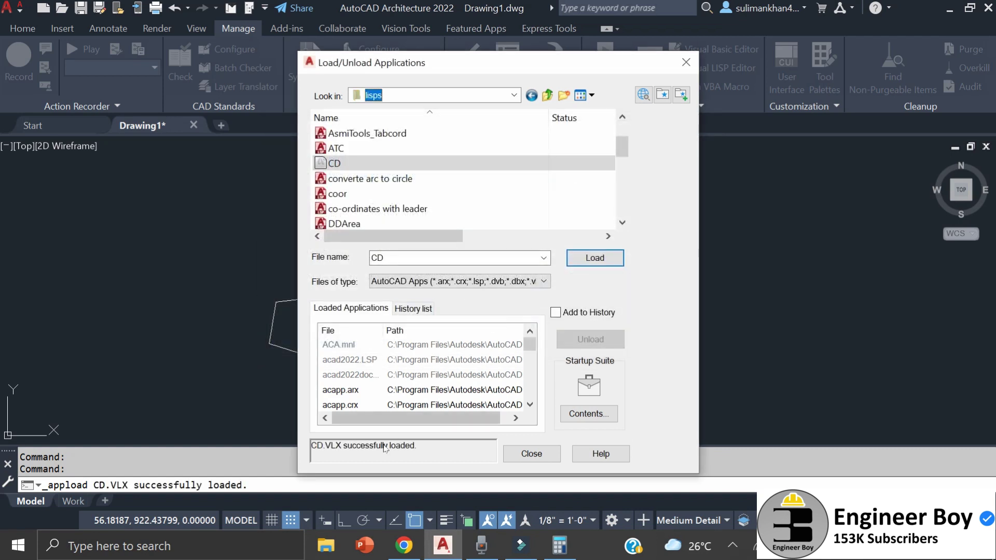
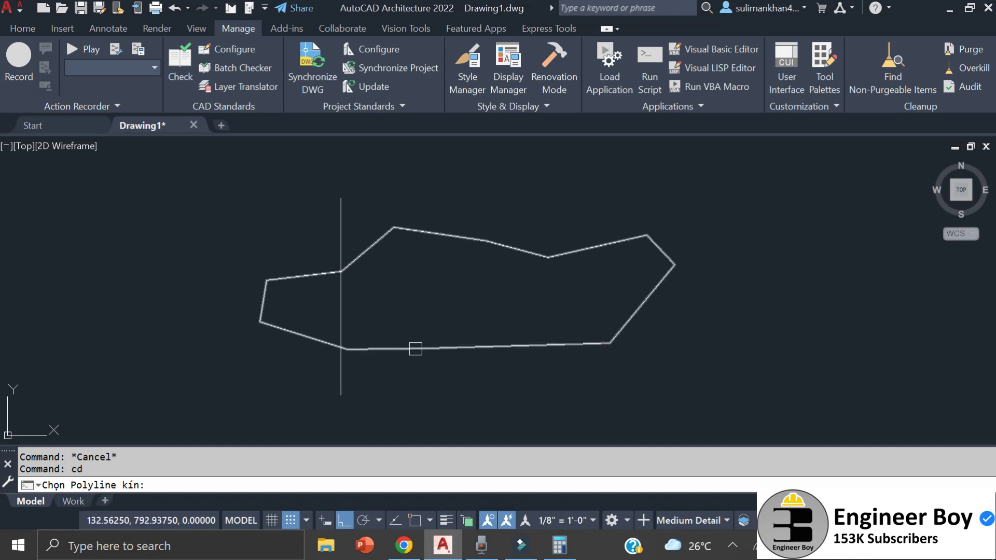
# For the CD division, pick the plot outline, the vertical line as divider, and the left side as the part to cut off
pyautogui.click(462, 233)
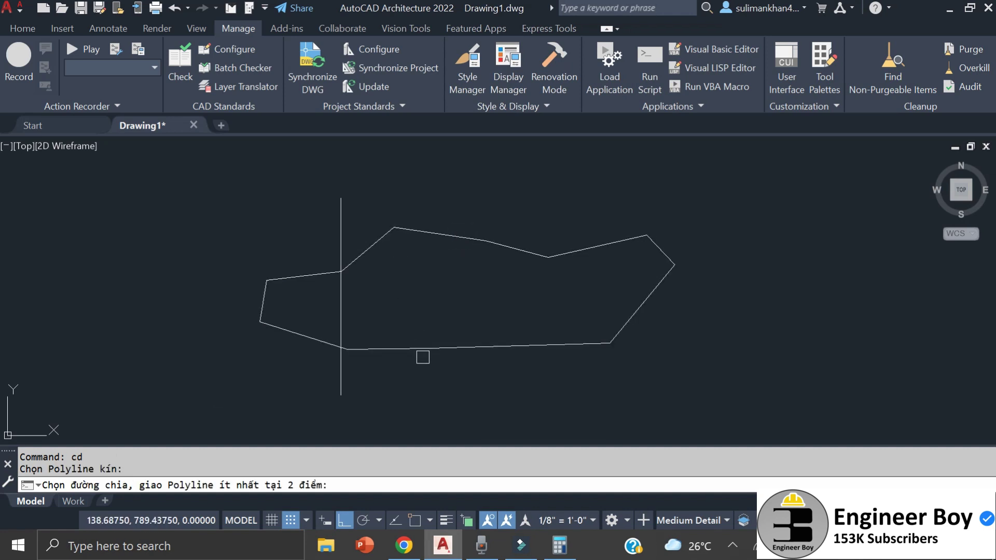
pyautogui.click(338, 298)
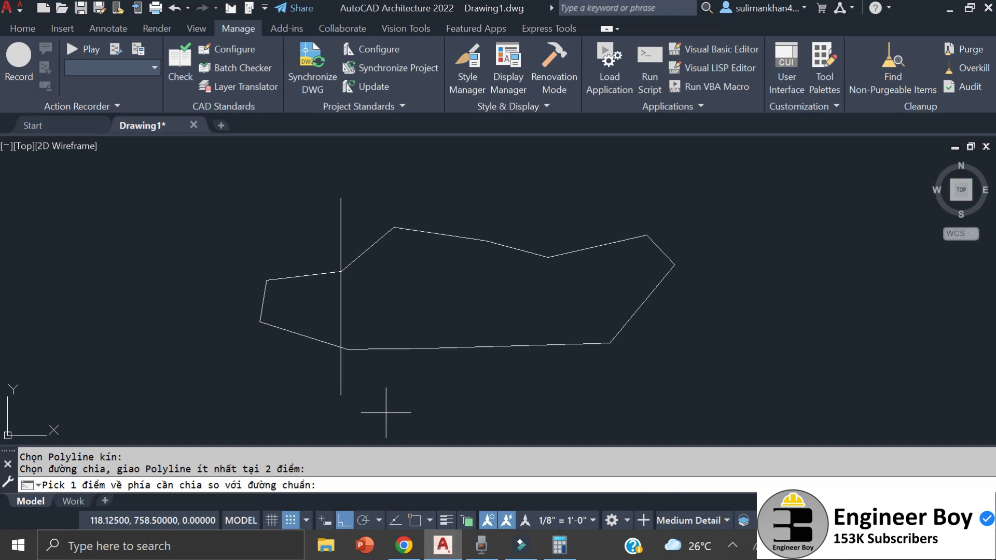
pyautogui.click(311, 305)
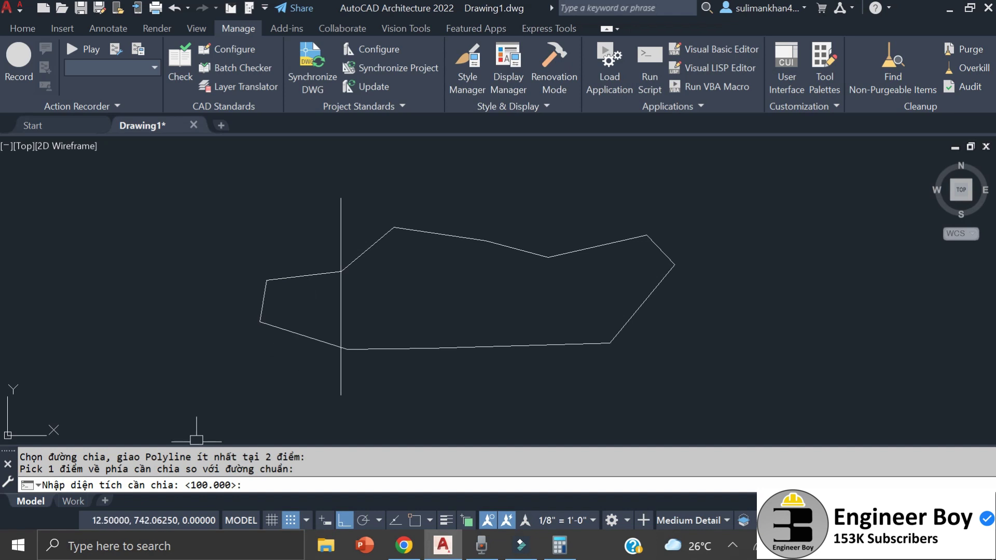
# Paste the copied one-third area as the area to divide and remove its comma so it reads 3725.73135
pyautogui.rightClick(253, 484)
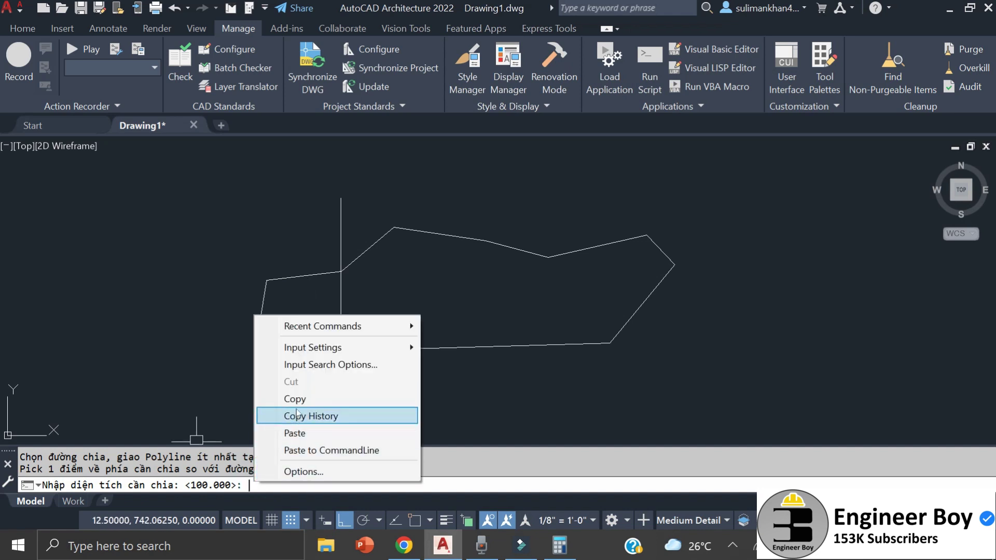
pyautogui.click(299, 434)
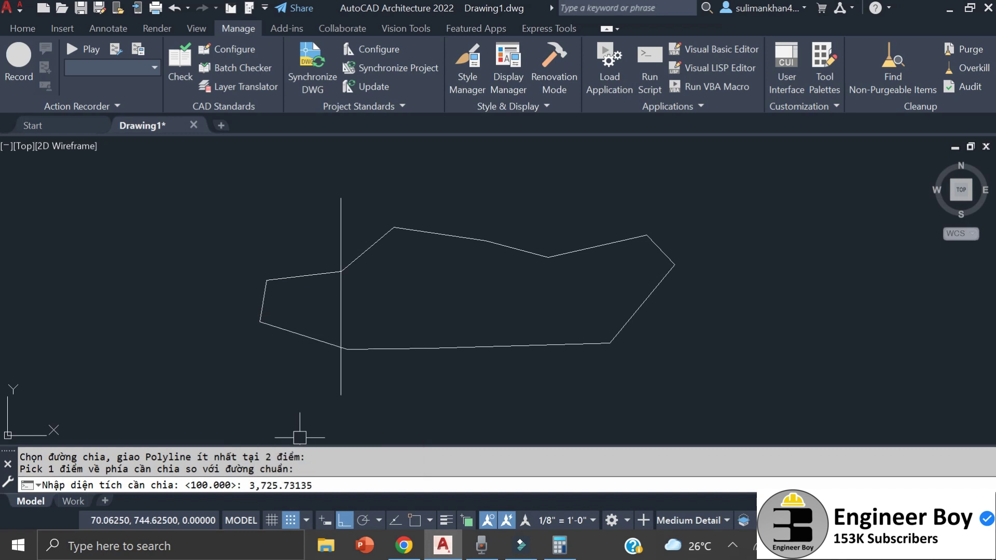
pyautogui.click(261, 485)
pyautogui.press('BackSpace')
pyautogui.click(307, 485)
pyautogui.press('Return')
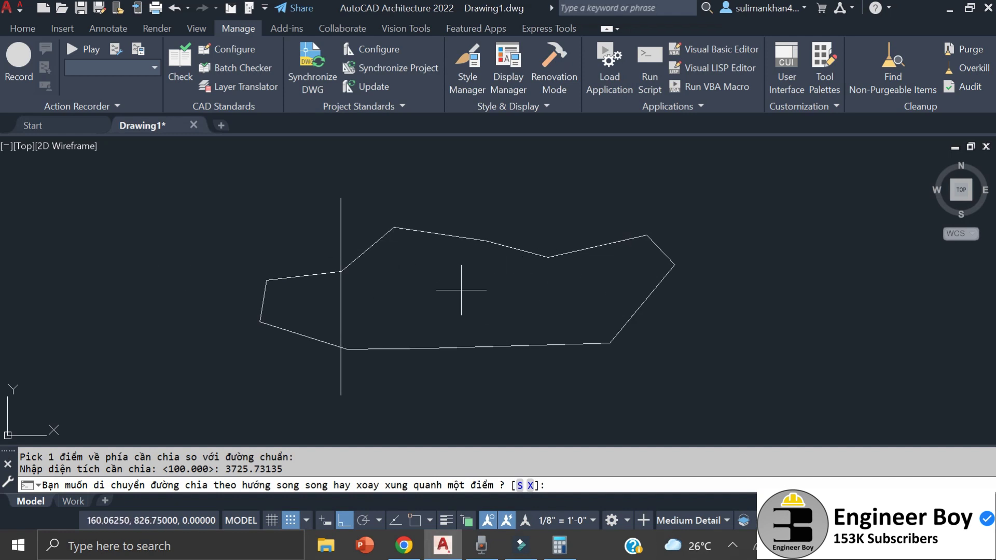
# Shift the dividing line parallel to itself with option S and dismiss the completion message
pyautogui.click(519, 487)
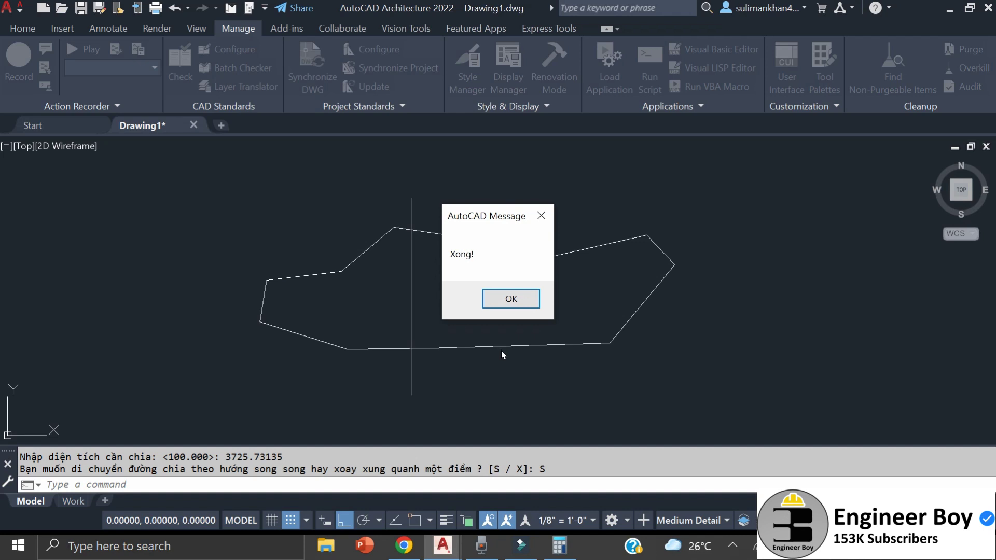
pyautogui.click(509, 300)
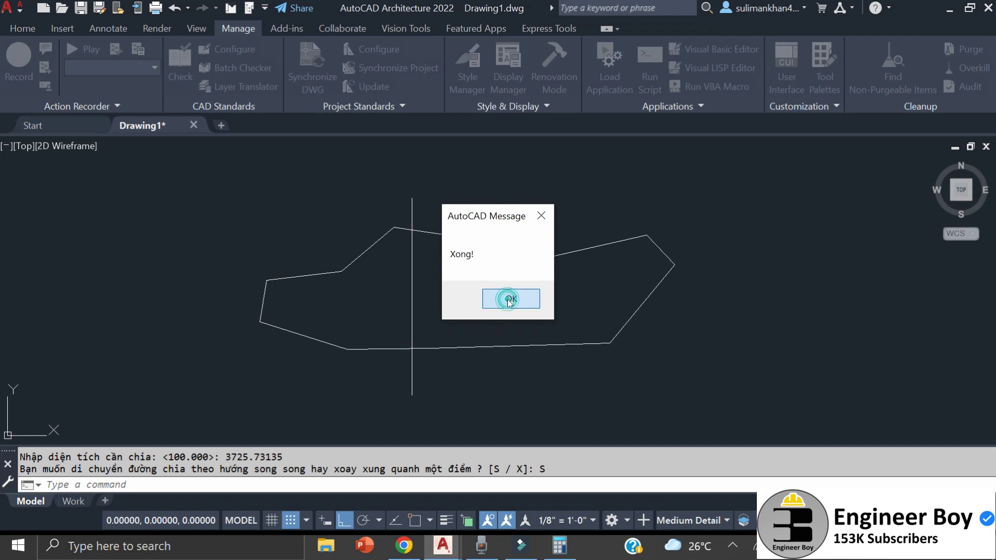
pyautogui.click(492, 307)
pyautogui.press('Escape')
pyautogui.press('Escape')
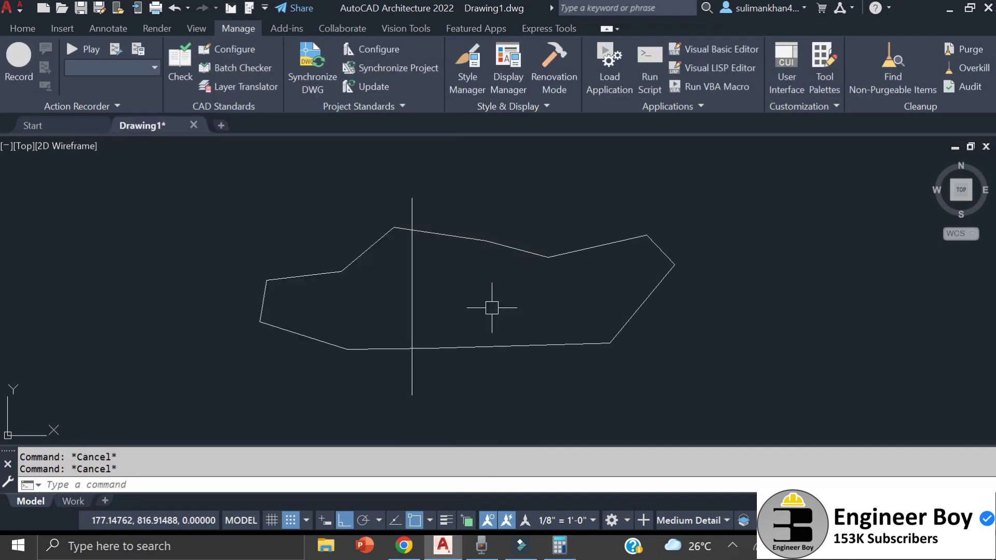
# Trim both ends of the dividing line that stick out above and below the plot outline
pyautogui.write('tr')
pyautogui.press('Return')
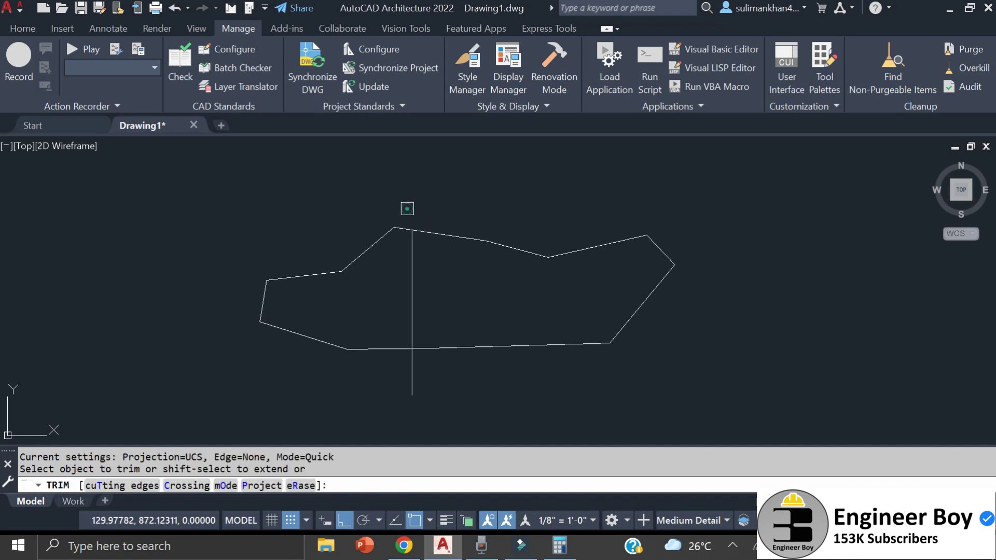
pyautogui.click(412, 373)
pyautogui.press('Escape')
pyautogui.press('Escape')
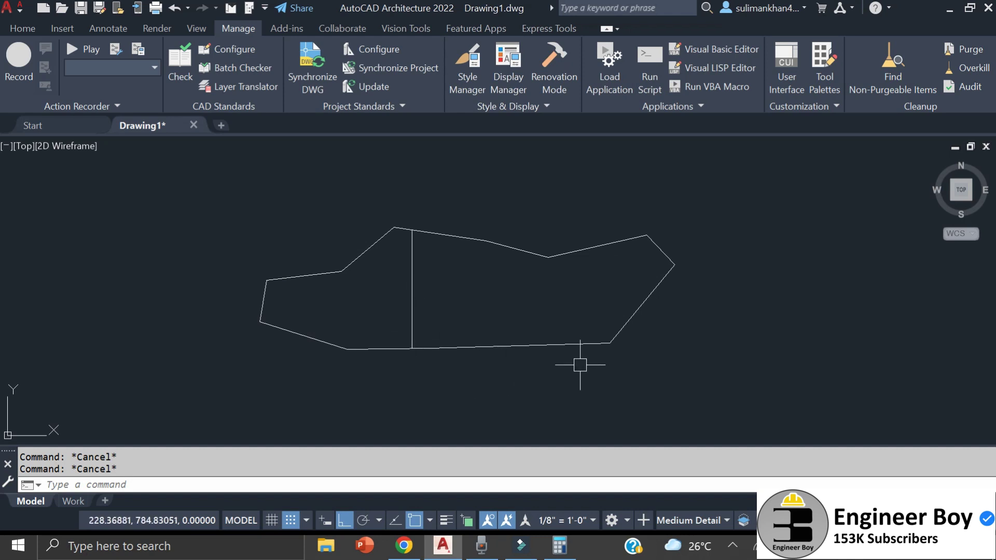
# Create a closed boundary polyline around the remaining part of the plot right of the dividing line
pyautogui.write('bo')
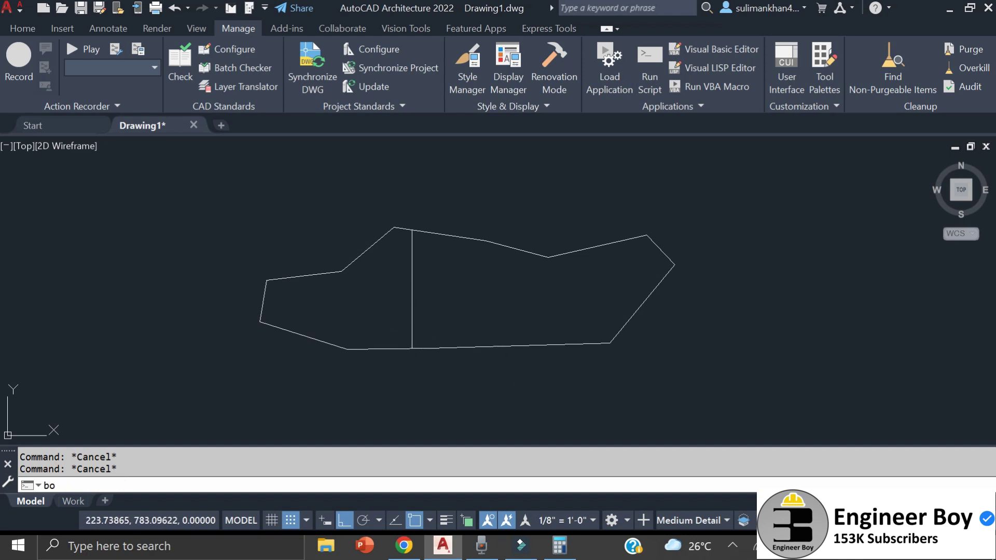
pyautogui.press('Return')
pyautogui.click(402, 64)
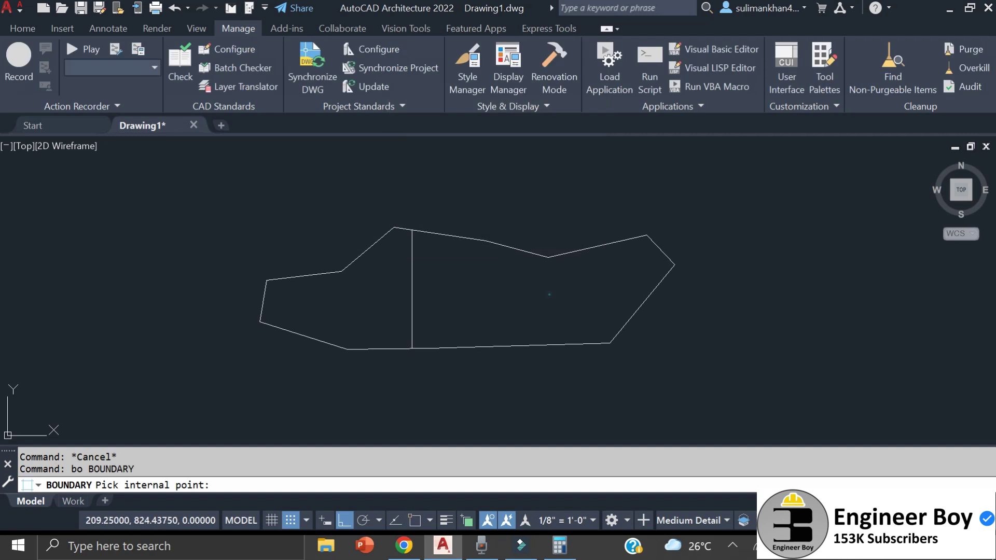
pyautogui.click(549, 294)
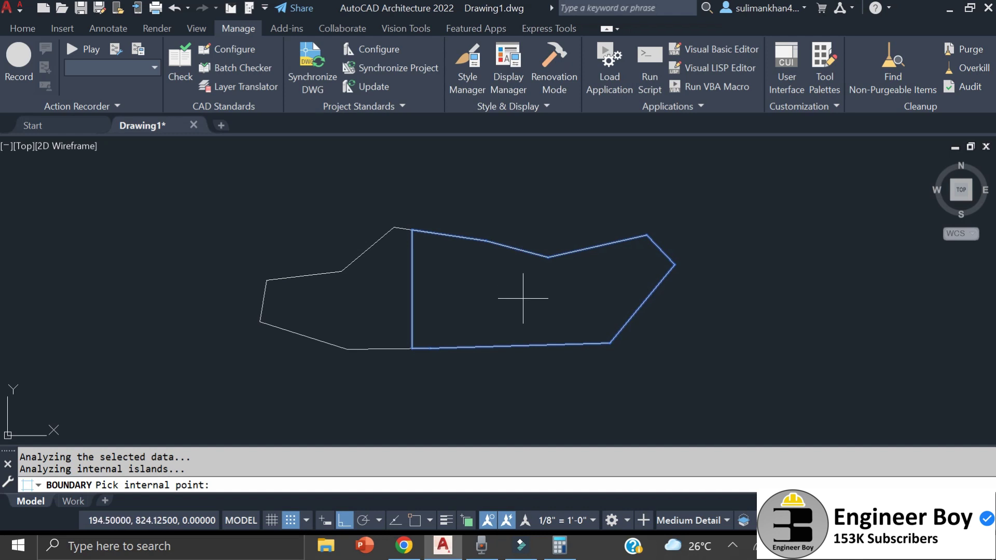
pyautogui.press('Return')
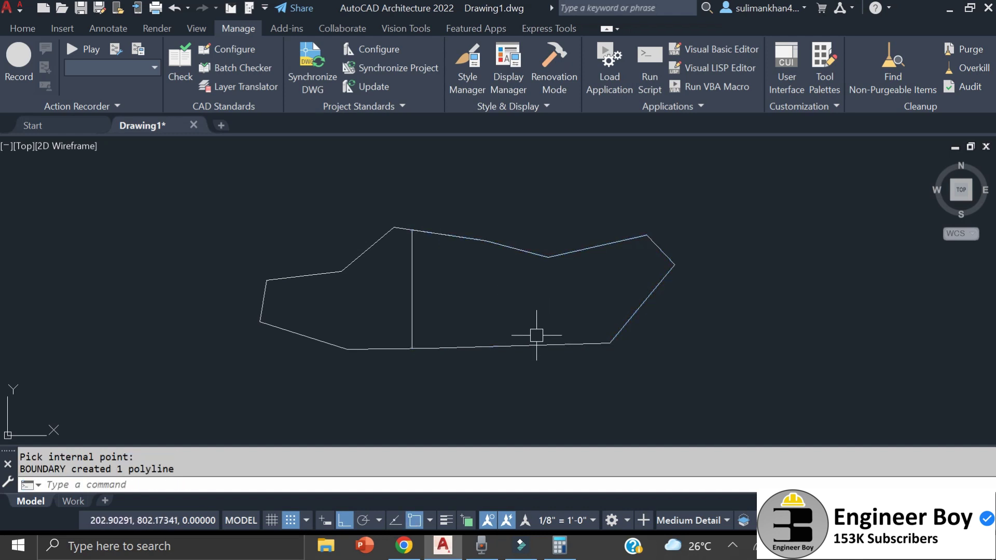
pyautogui.click(529, 343)
pyautogui.press('Escape')
pyautogui.write('pl')
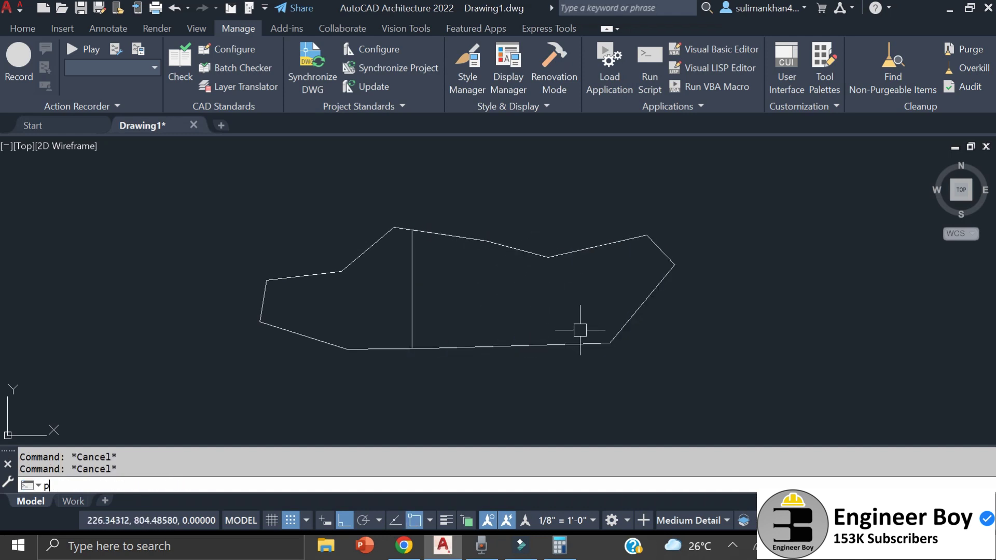
pyautogui.press('Return')
pyautogui.click(517, 190)
pyautogui.press('Escape')
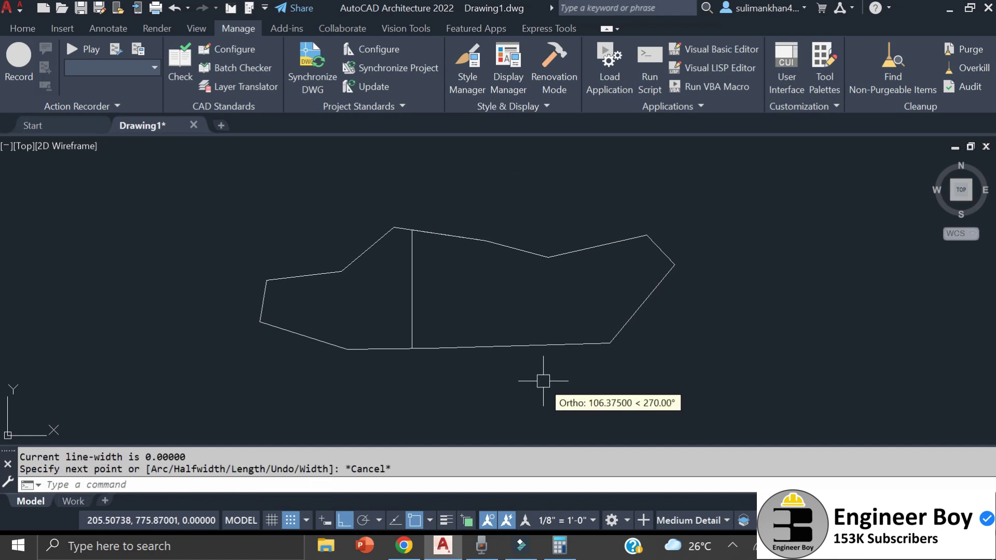
# Draw a vertical polyline across the right part of the plot, through its upper notch and past both edges
pyautogui.press('Return')
pyautogui.click(551, 203)
pyautogui.click(563, 402)
pyautogui.press('Escape')
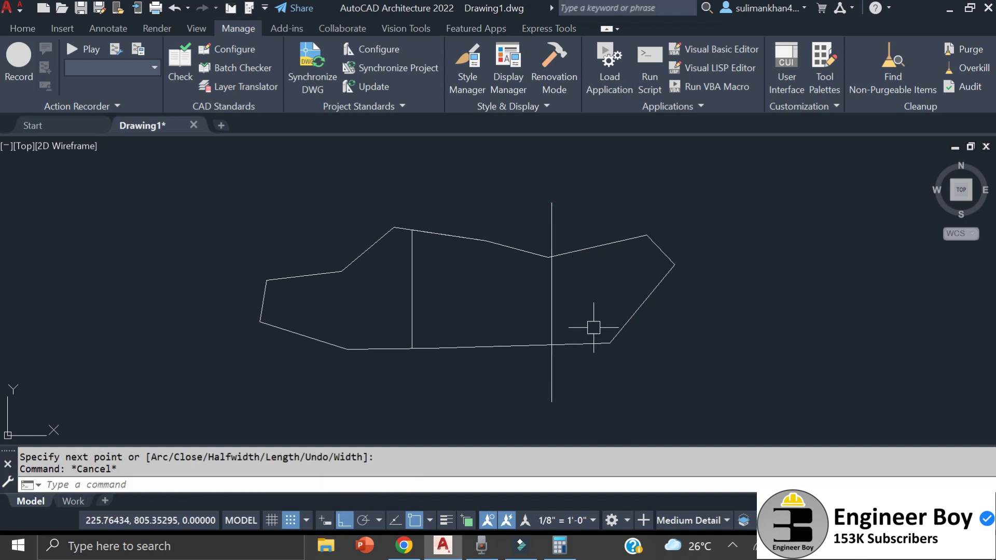
pyautogui.press('Escape')
# Run the CD routine on the remaining right boundary, using the vertical polyline as divider and the right side as the part to divide off
pyautogui.write('cd')
pyautogui.press('Return')
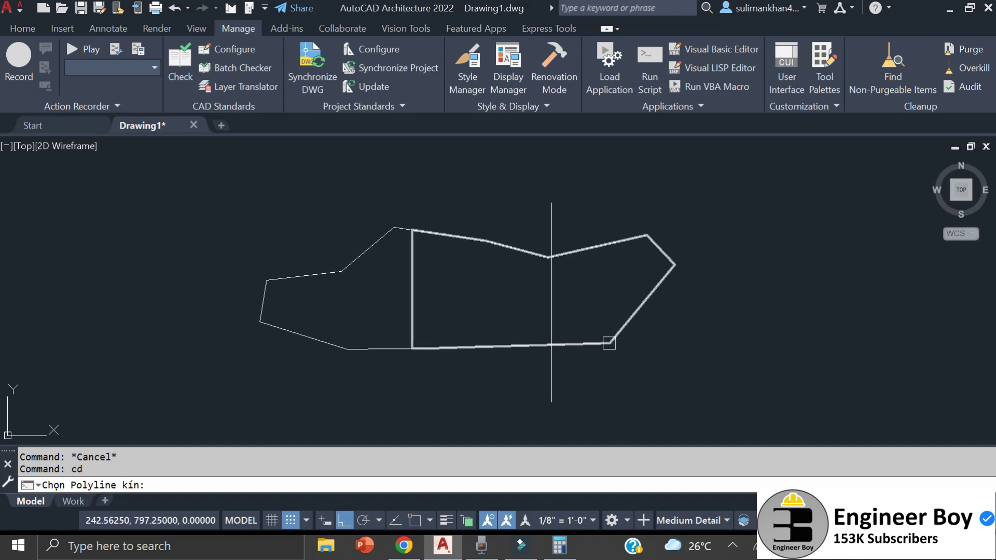
pyautogui.click(609, 343)
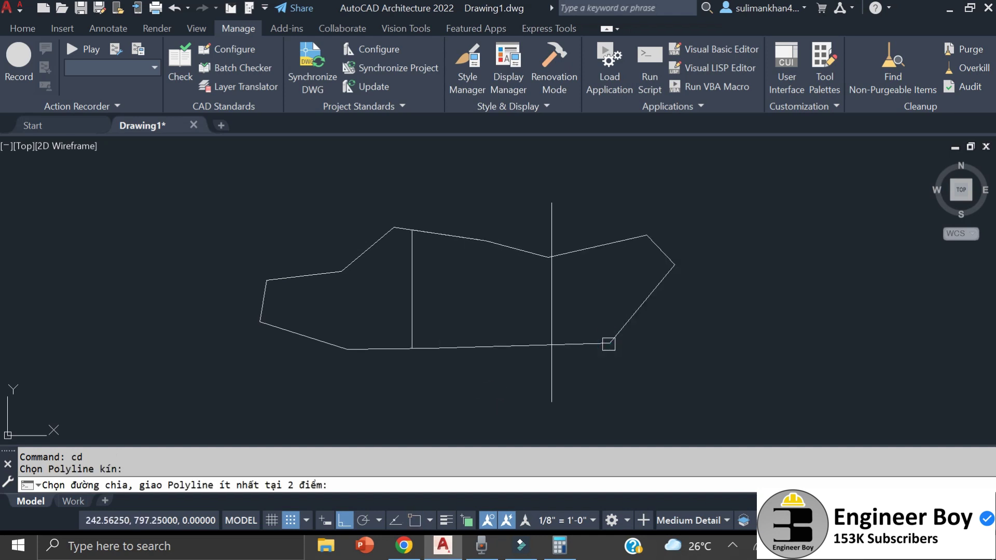
pyautogui.click(551, 288)
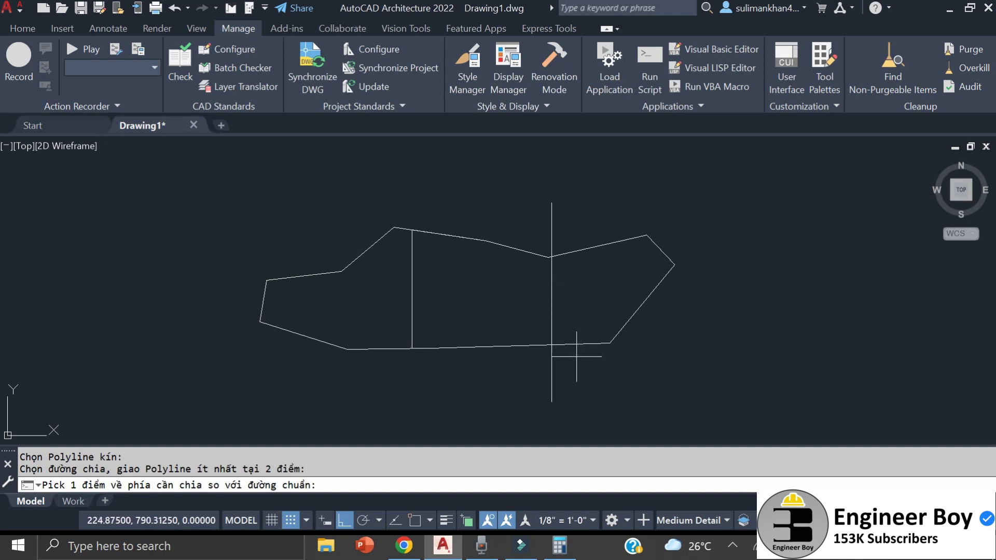
pyautogui.click(600, 285)
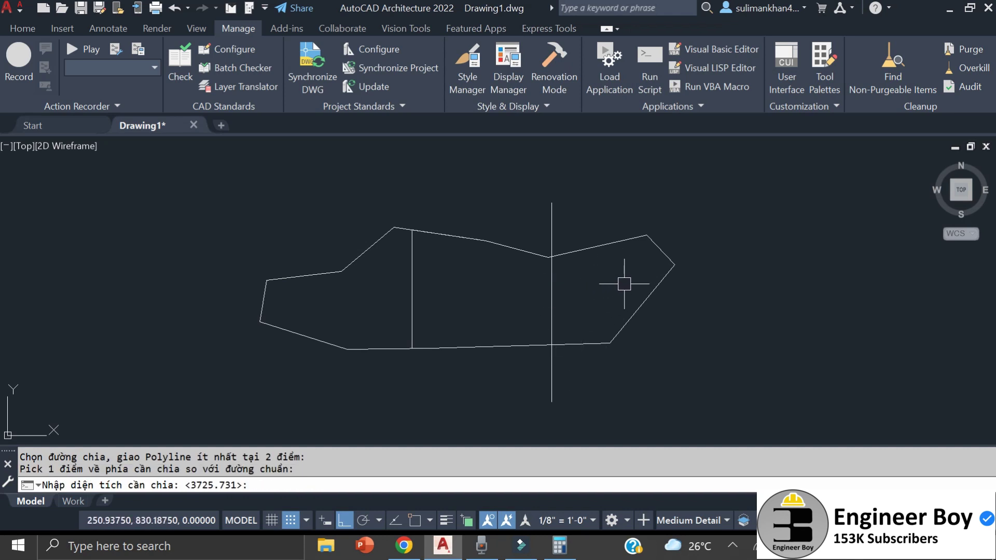
# Enter 3725.73135 as the area to divide off, shift the line parallel with option S and dismiss the completion message
pyautogui.rightClick(252, 483)
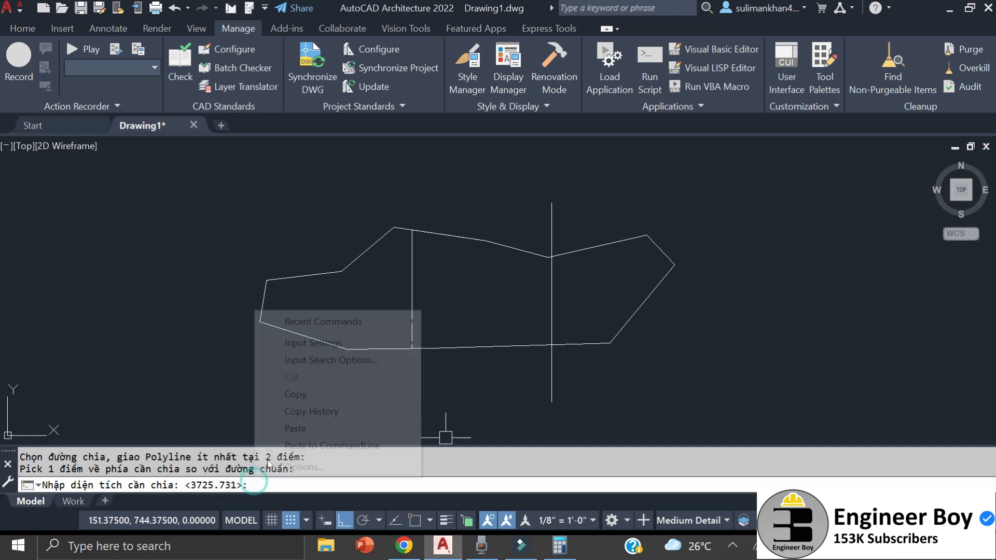
pyautogui.click(290, 425)
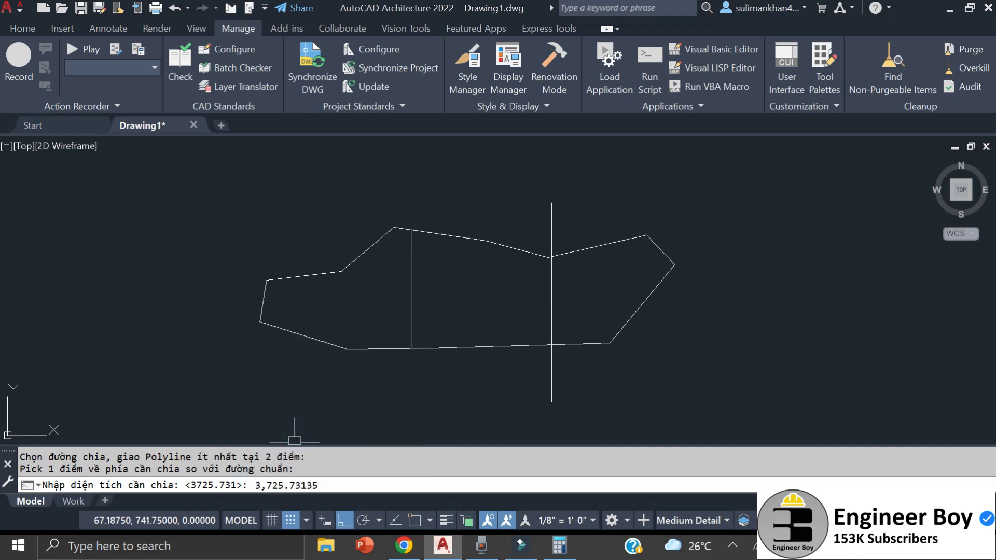
pyautogui.click(266, 485)
pyautogui.press('BackSpace')
pyautogui.press('Return')
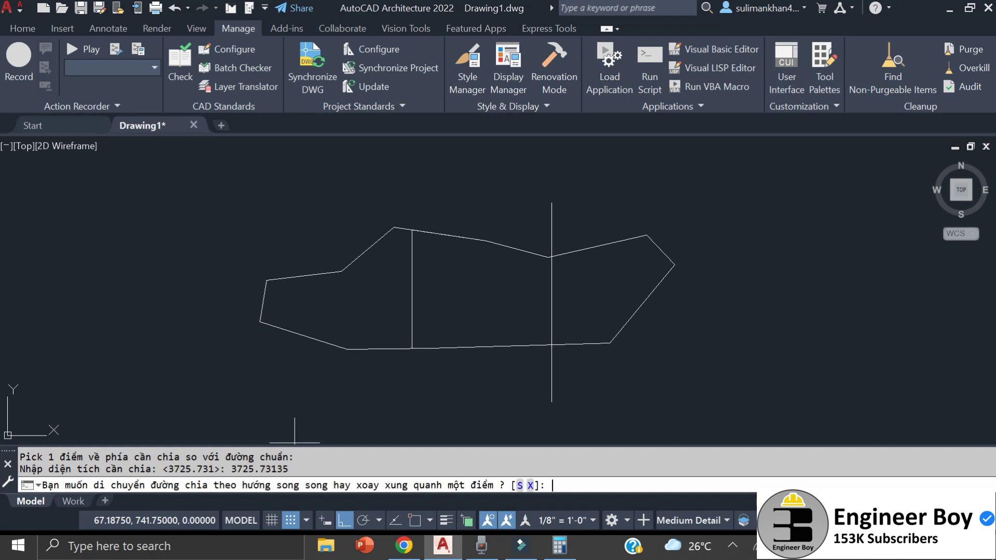
pyautogui.click(520, 486)
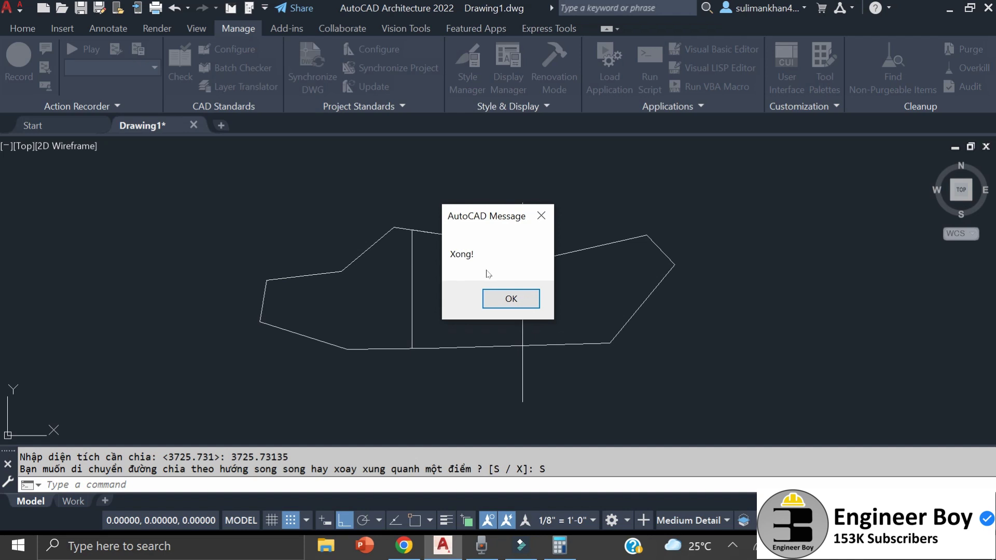
pyautogui.click(506, 302)
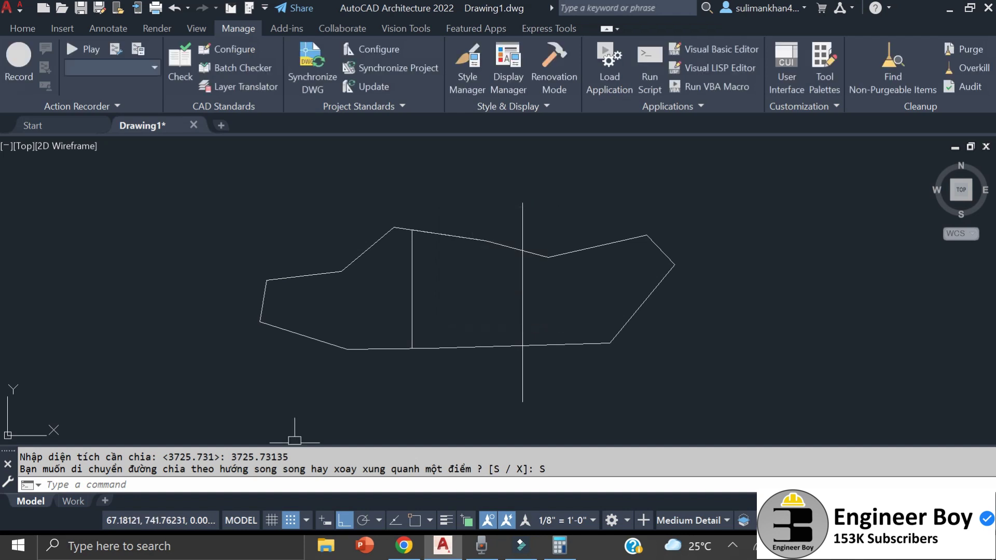
# Trim the second dividing line's ends that extend above and below the plot outline
pyautogui.press('Escape')
pyautogui.press('Escape')
pyautogui.write('tr')
pyautogui.press('Return')
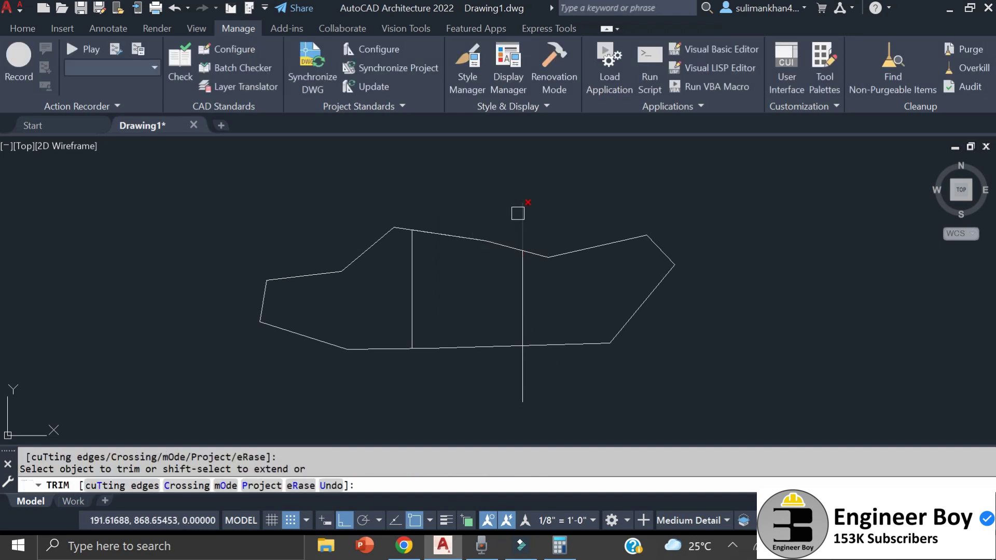
pyautogui.click(521, 212)
pyautogui.click(524, 379)
pyautogui.press('Escape')
pyautogui.press('Escape')
pyautogui.scroll(2, 441, 291)
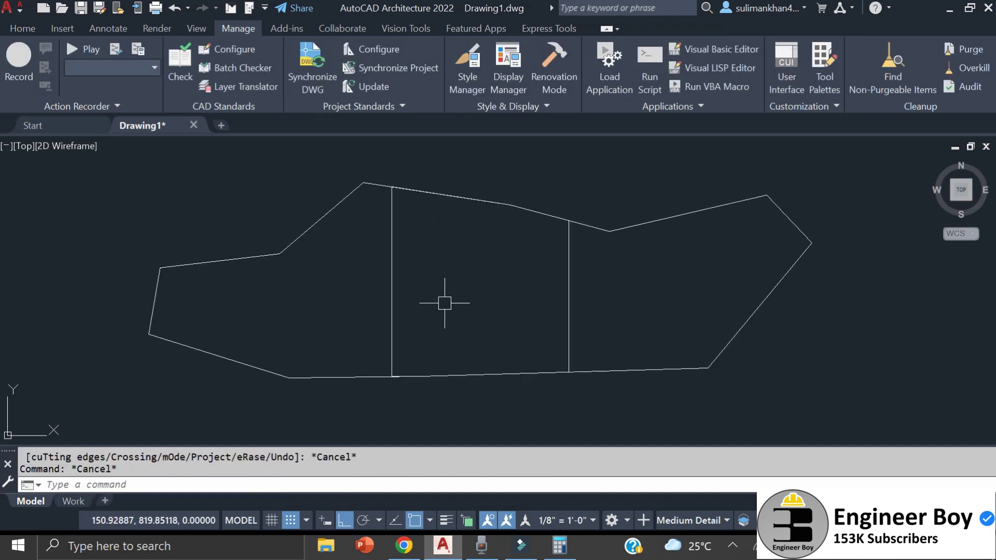
pyautogui.press('Escape')
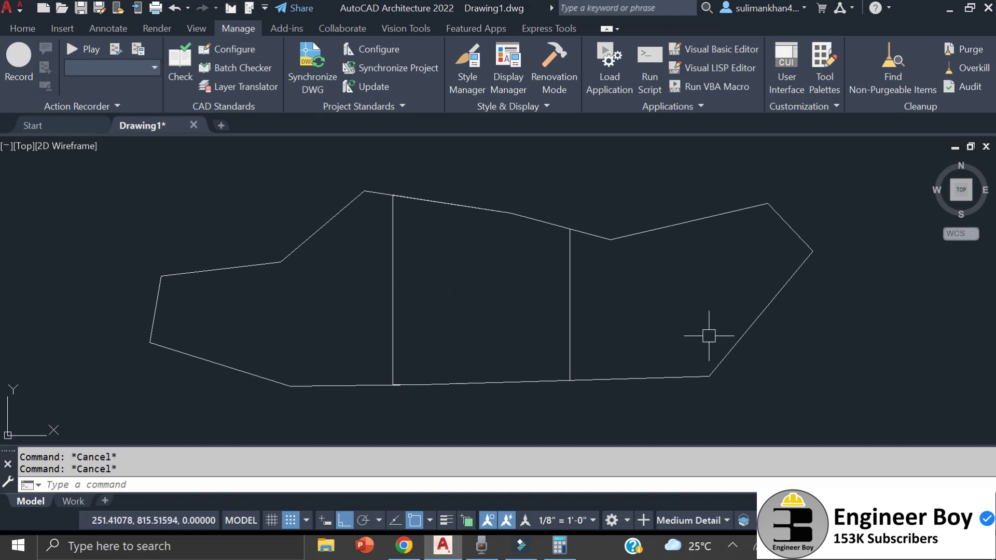
# Explode the closed boundary polyline that surrounds the middle and right parts of the plot
pyautogui.click(454, 200)
pyautogui.press('Escape')
pyautogui.click(465, 204)
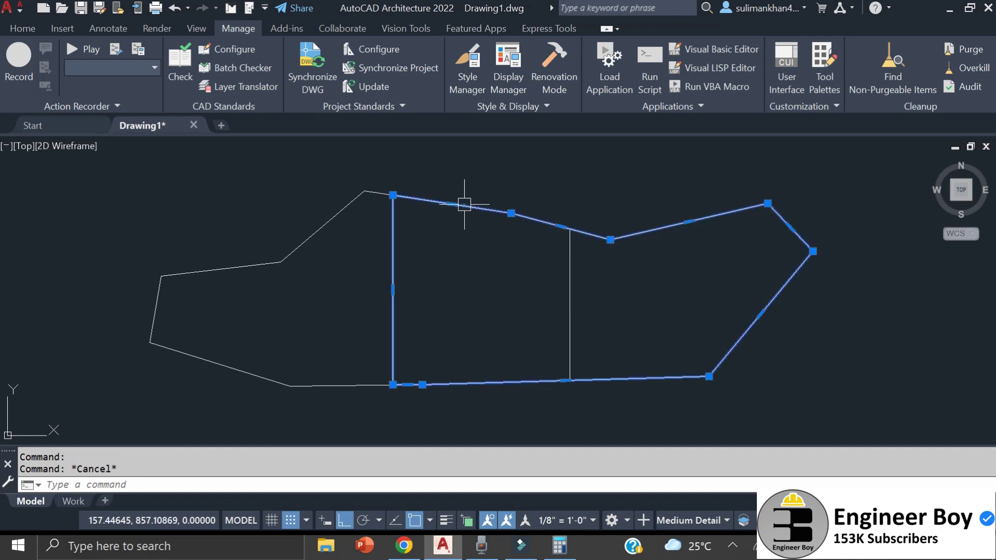
pyautogui.write('x')
pyautogui.press('Return')
pyautogui.press('Escape')
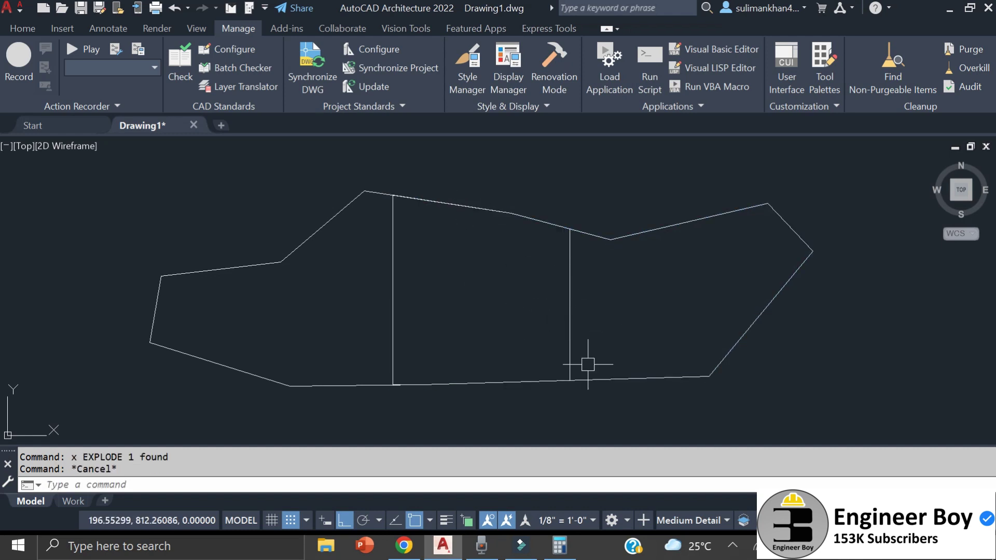
pyautogui.press('Escape')
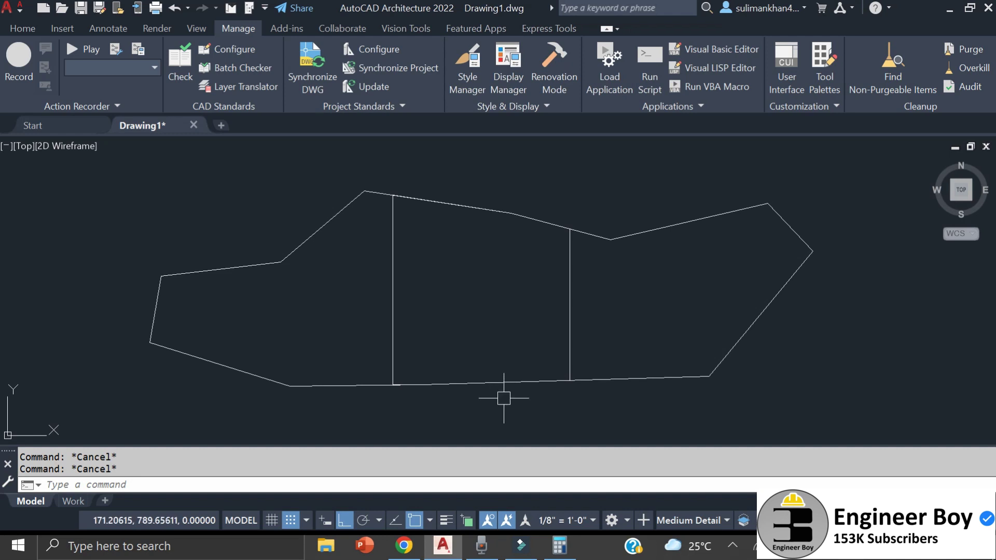
# Create closed boundary polylines in the left, middle and right parts of the plot
pyautogui.write('bo')
pyautogui.press('Return')
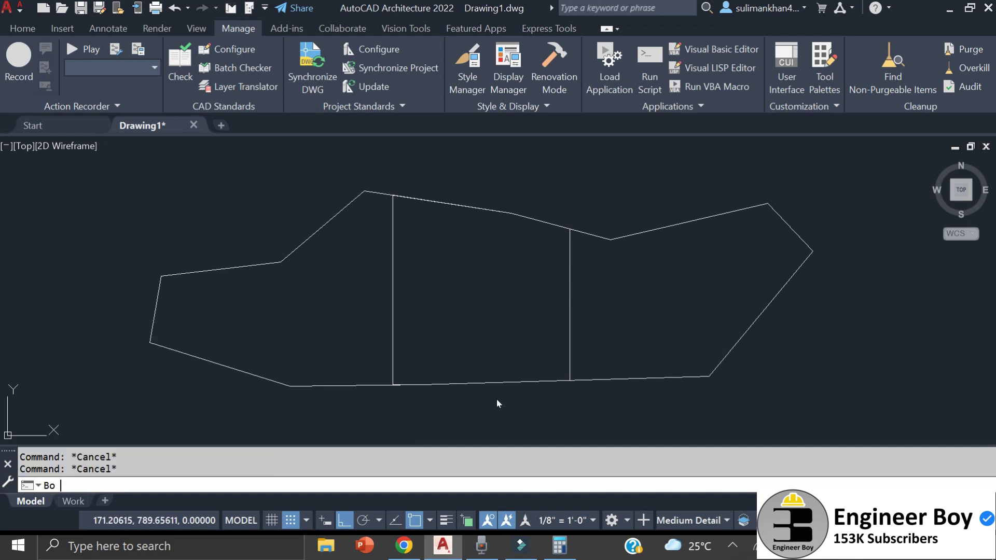
pyautogui.click(404, 65)
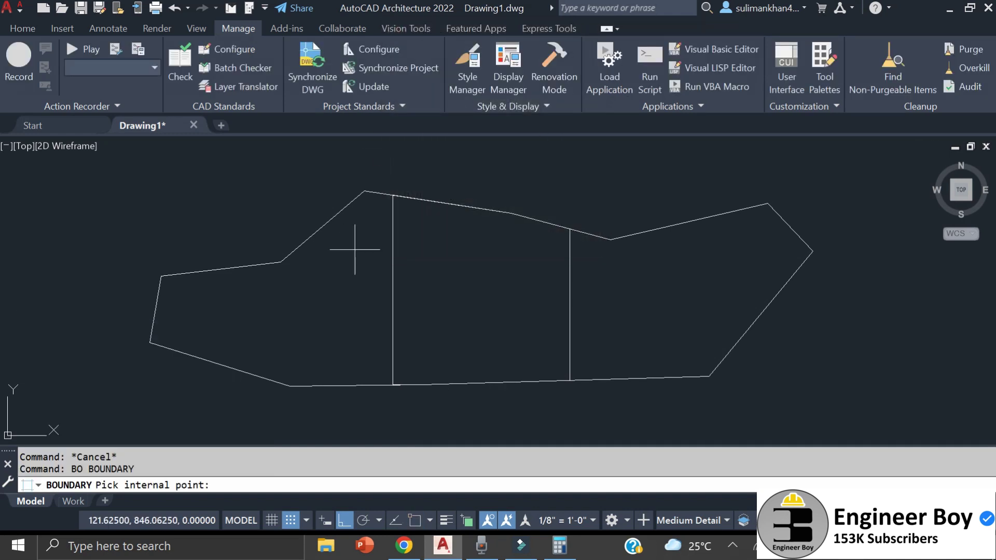
pyautogui.click(294, 296)
pyautogui.click(485, 295)
pyautogui.click(681, 297)
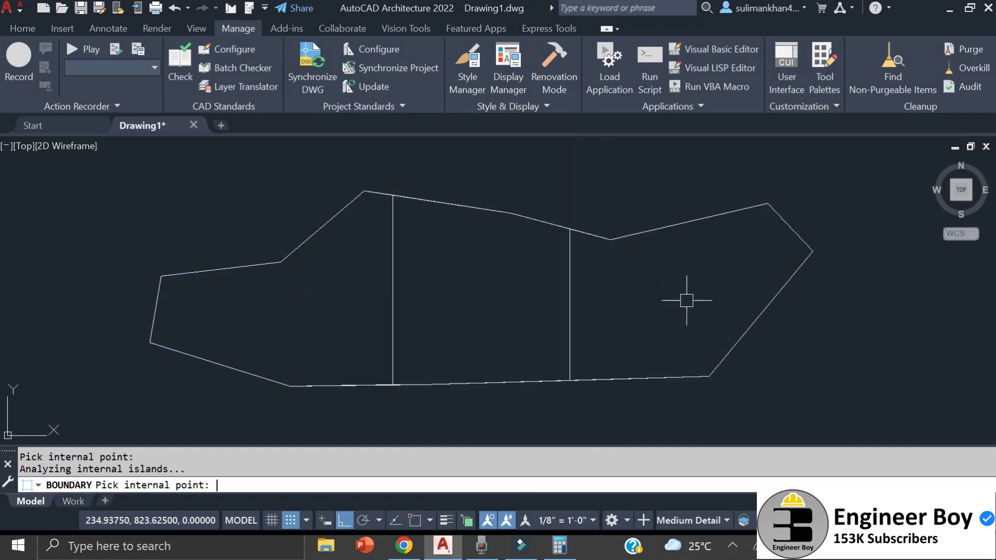
pyautogui.press('Return')
pyautogui.press('Escape')
pyautogui.press('Escape')
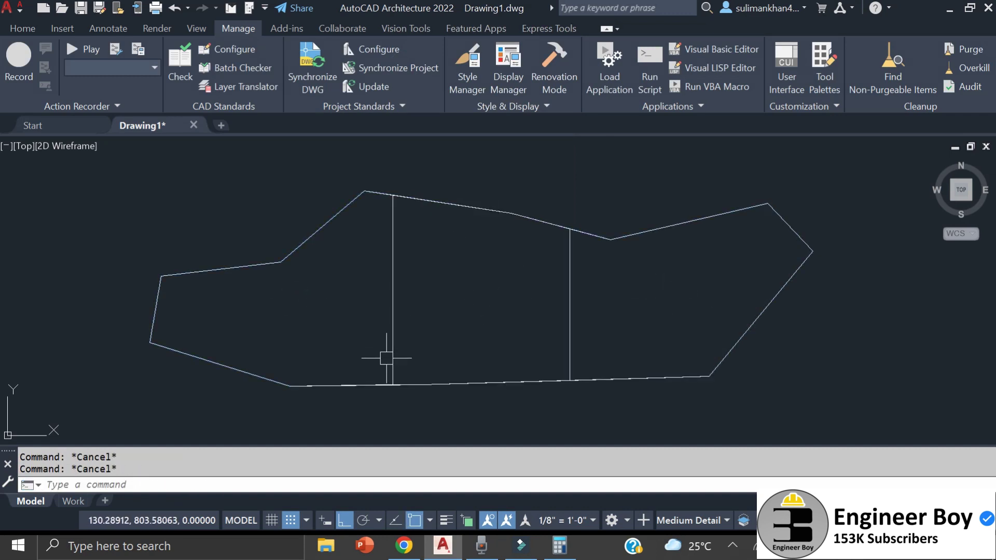
# Measure the area of the plot's left part with the Area command's Object option
pyautogui.write('aa')
pyautogui.press('Return')
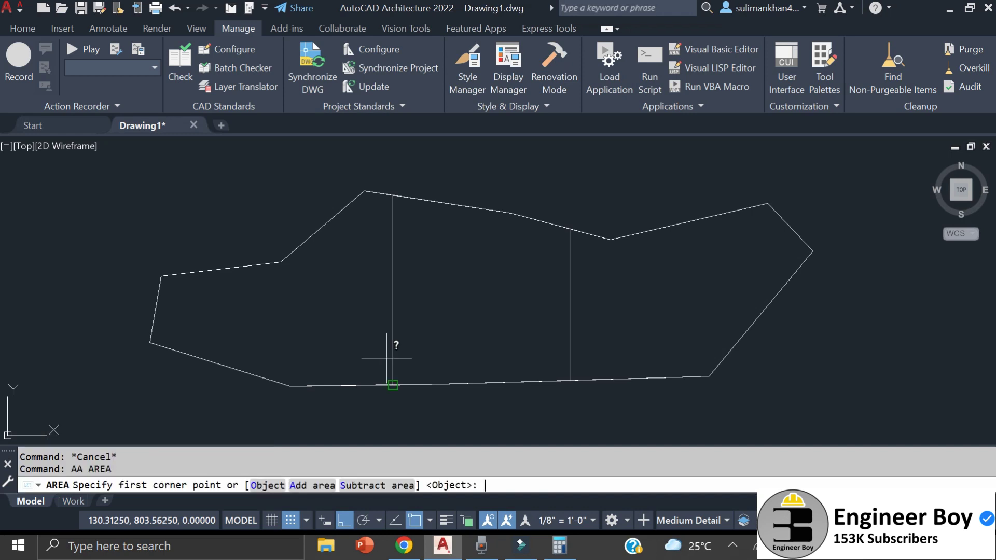
pyautogui.click(264, 486)
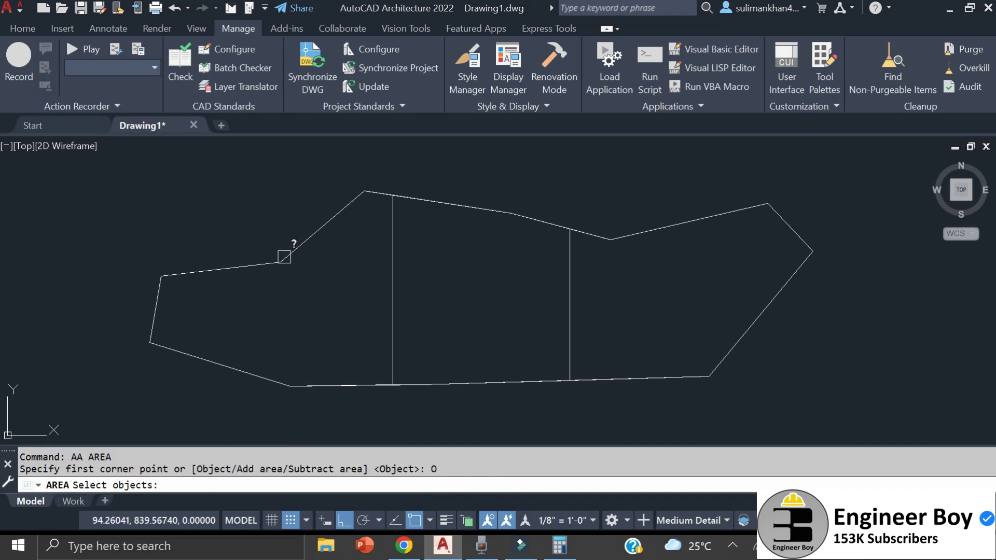
pyautogui.click(254, 266)
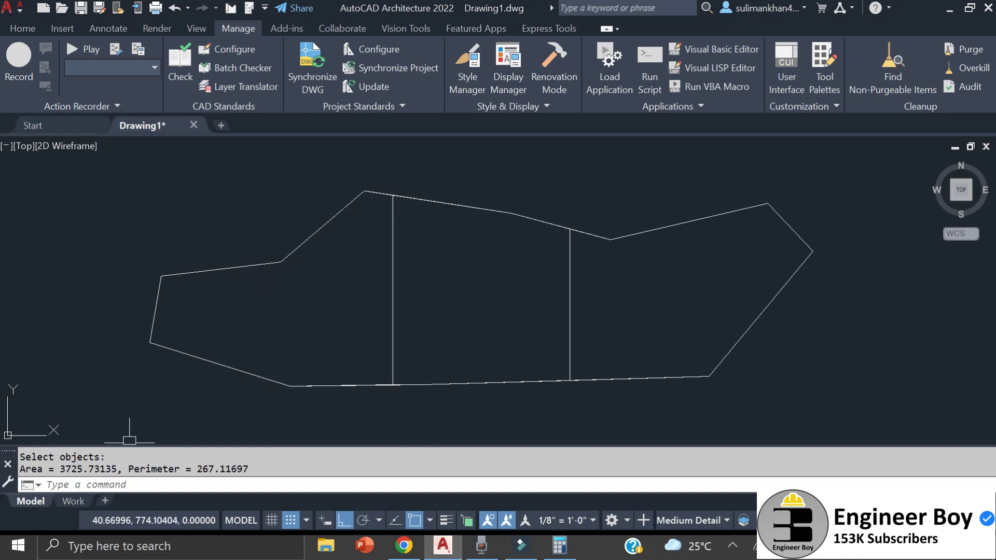
pyautogui.press('Escape')
pyautogui.press('Escape')
pyautogui.click(460, 207)
pyautogui.press('Escape')
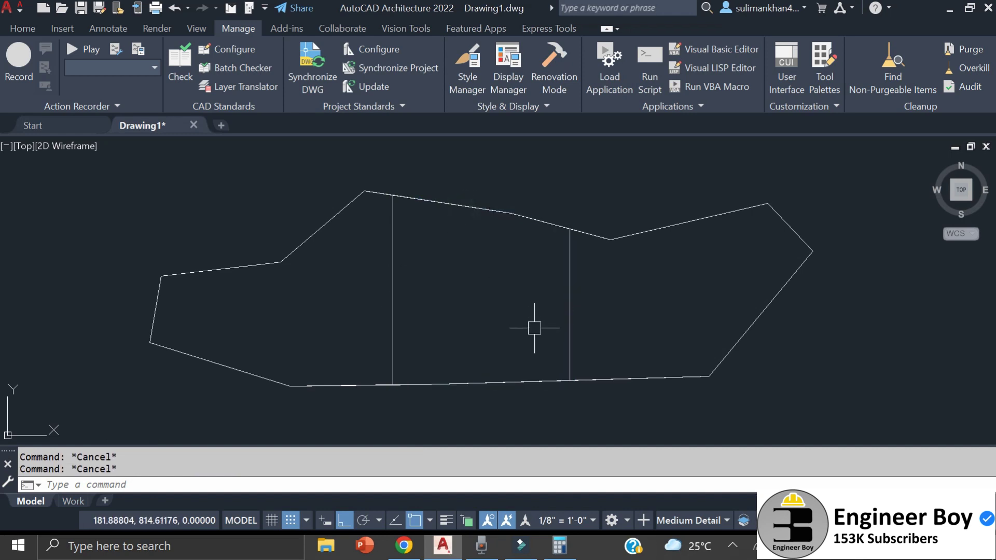
# Measure the left part's boundary as an object again and copy the "Area = 3725.73" text from the command history
pyautogui.write('aa')
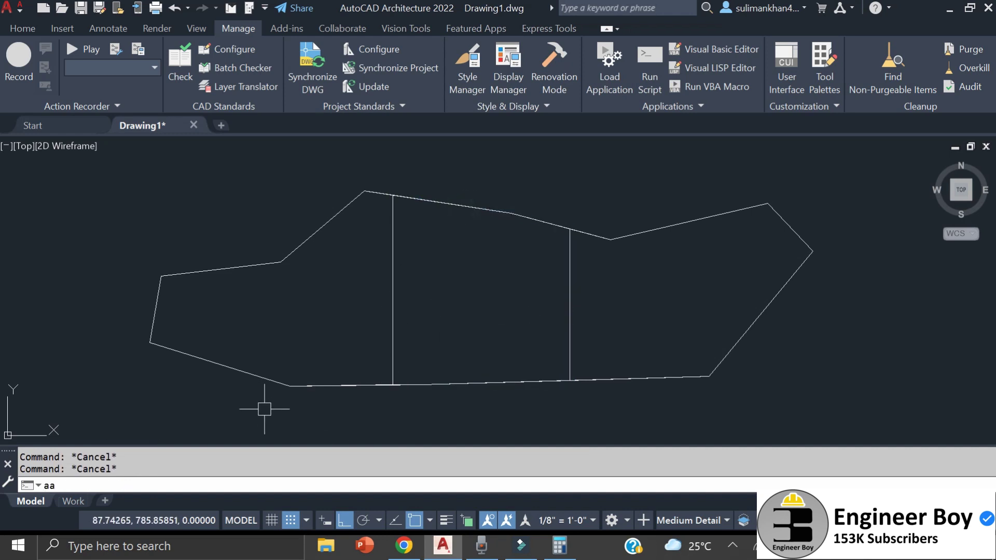
pyautogui.press('Return')
pyautogui.write('o')
pyautogui.press('Return')
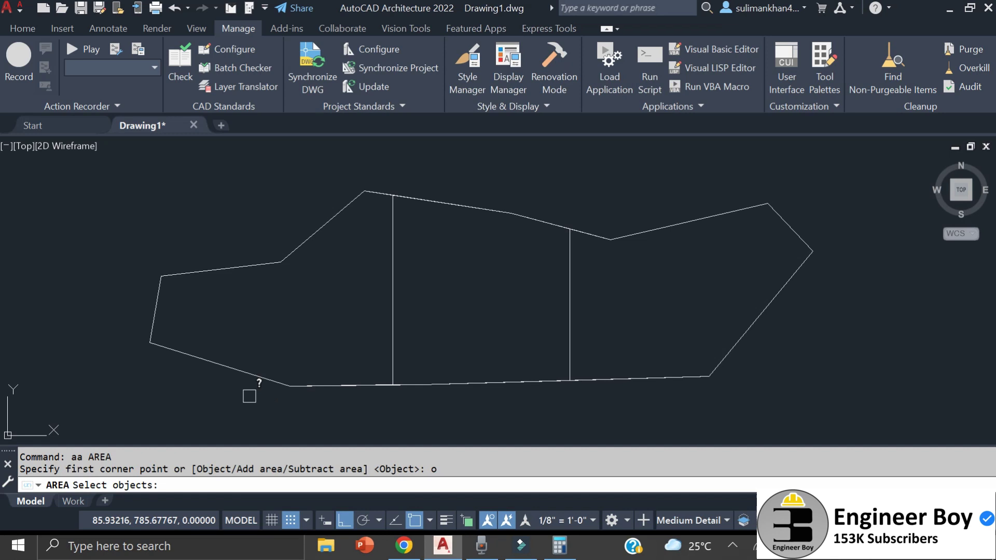
pyautogui.click(262, 270)
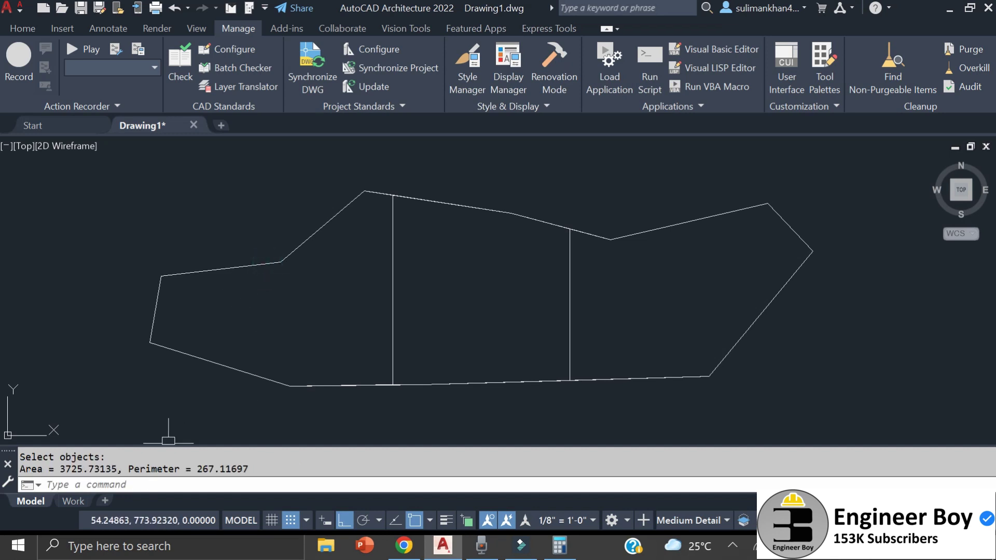
pyautogui.moveTo(66, 468); pyautogui.dragTo(98, 469)
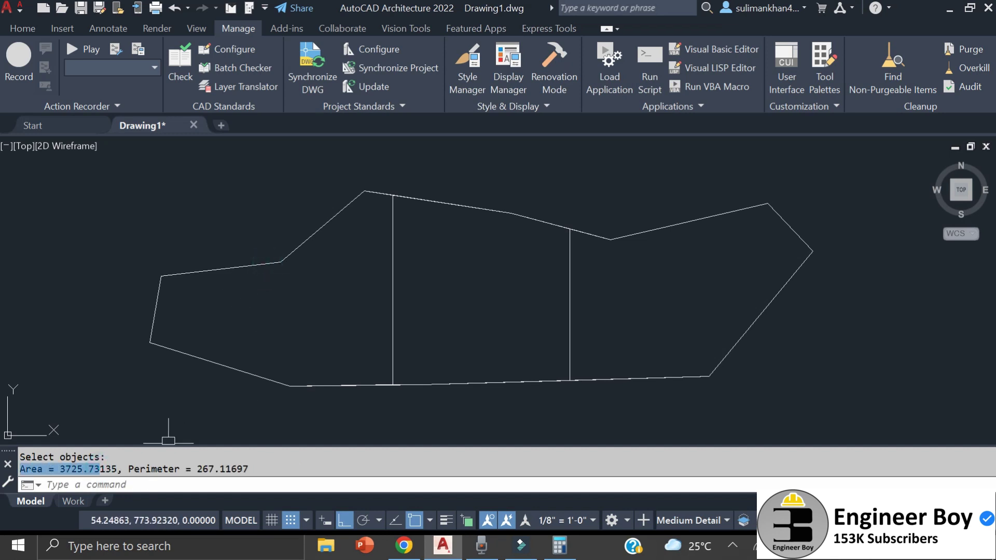
pyautogui.rightClick(24, 468)
pyautogui.click(45, 378)
# Paste the copied area text into the drawing, inside the left part of the plot
pyautogui.rightClick(254, 295)
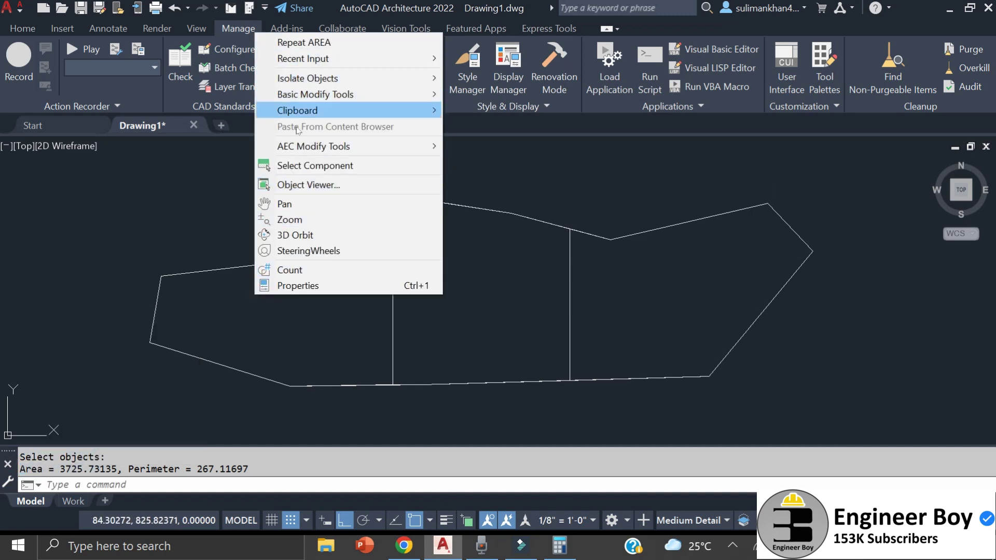
pyautogui.press('Escape')
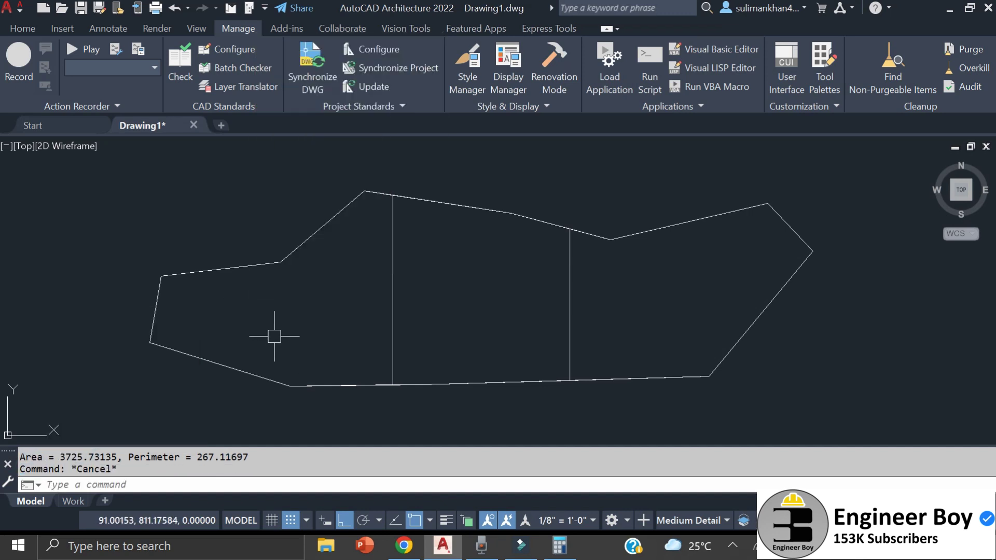
pyautogui.hotkey('ctrl', 'v')
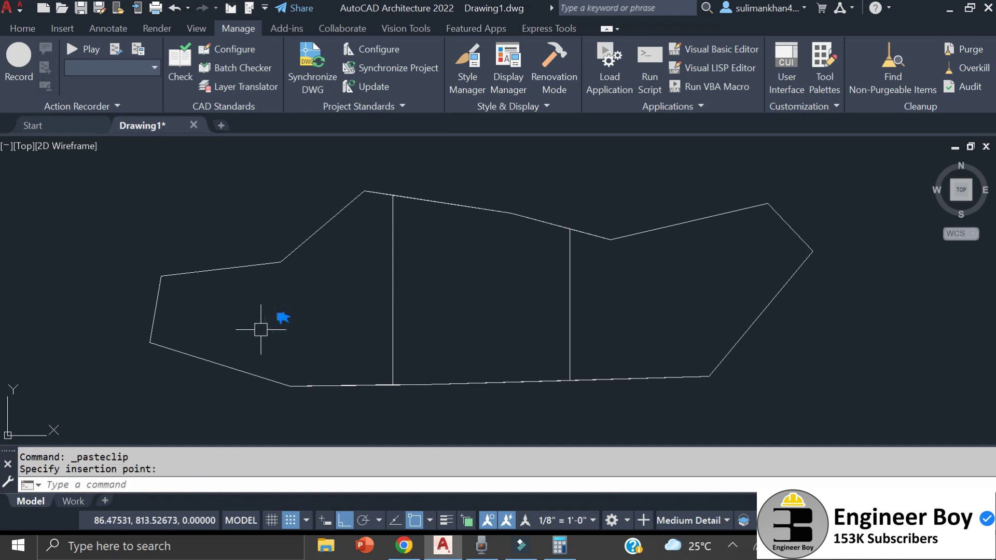
pyautogui.press('Escape')
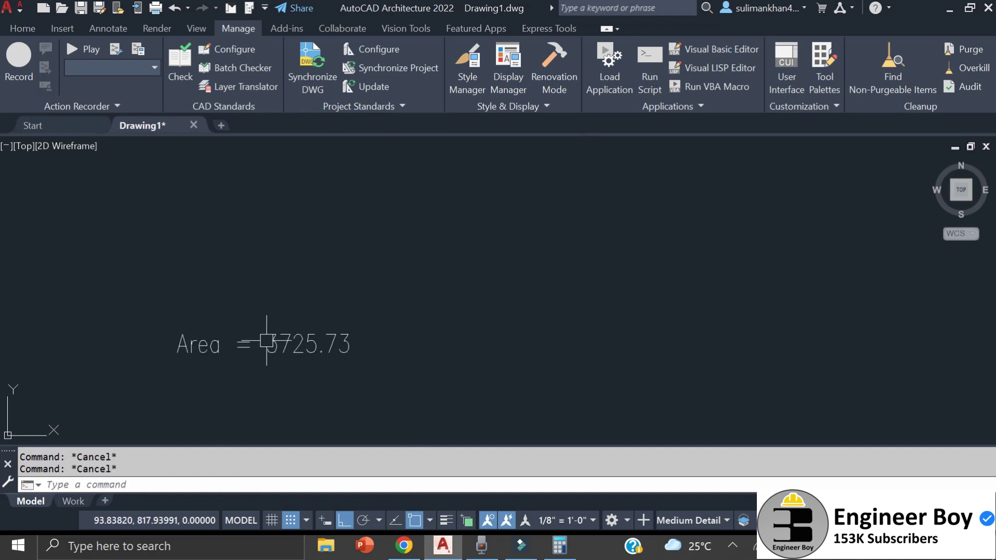
pyautogui.click(274, 332)
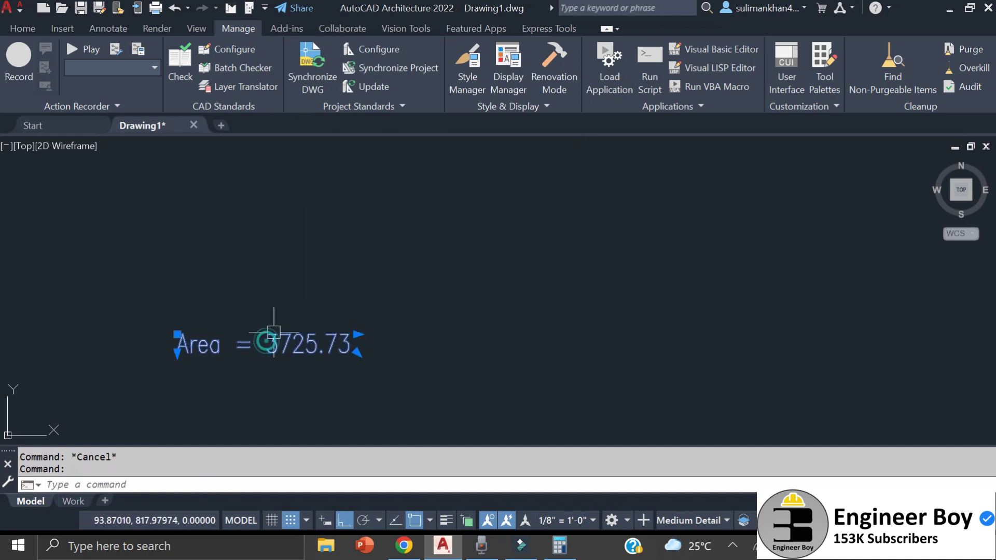
pyautogui.scroll(-6, 290, 329)
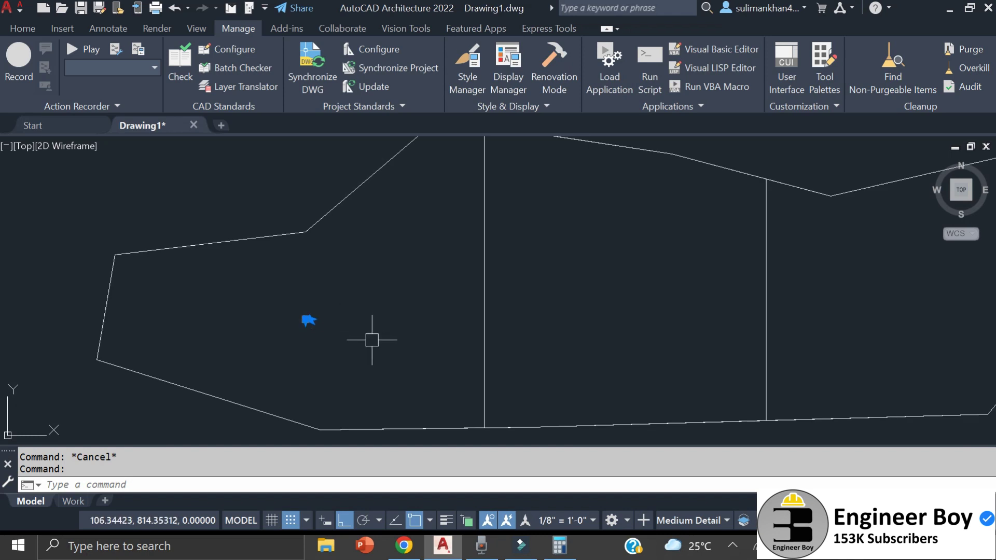
pyautogui.write('s')
pyautogui.press('Return')
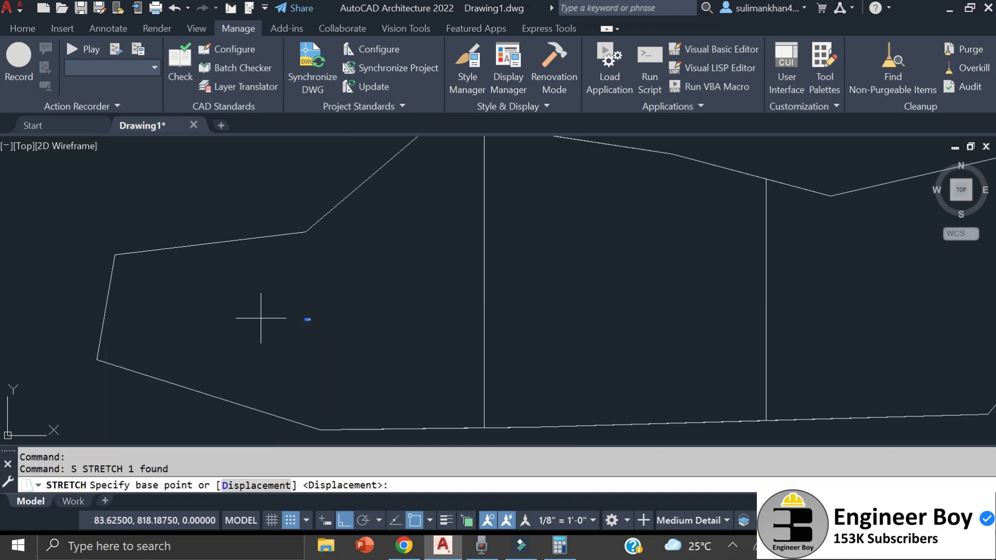
pyautogui.press('Escape')
pyautogui.press('Escape')
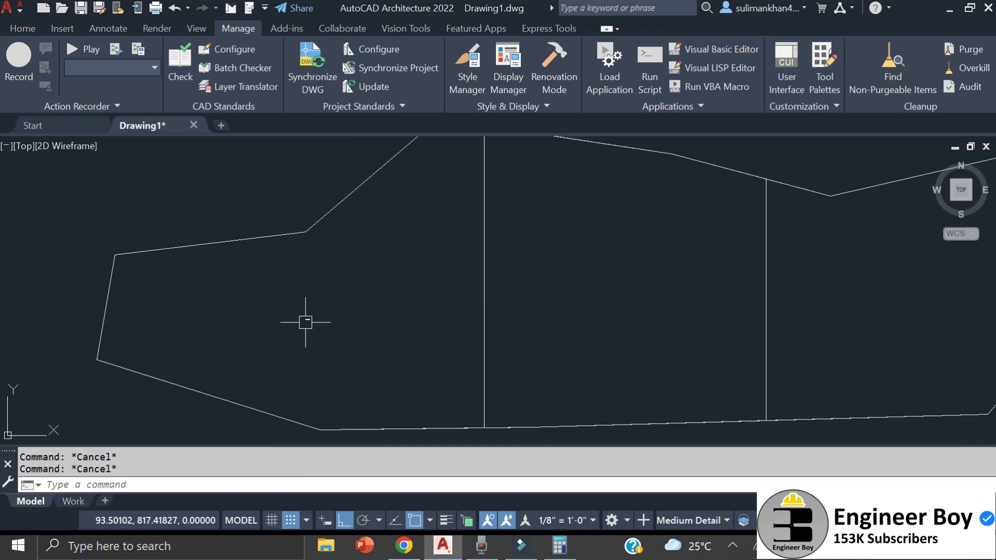
# Scale up the tiny pasted area text in the plot's left part to a readable size
pyautogui.write('sc')
pyautogui.press('Return')
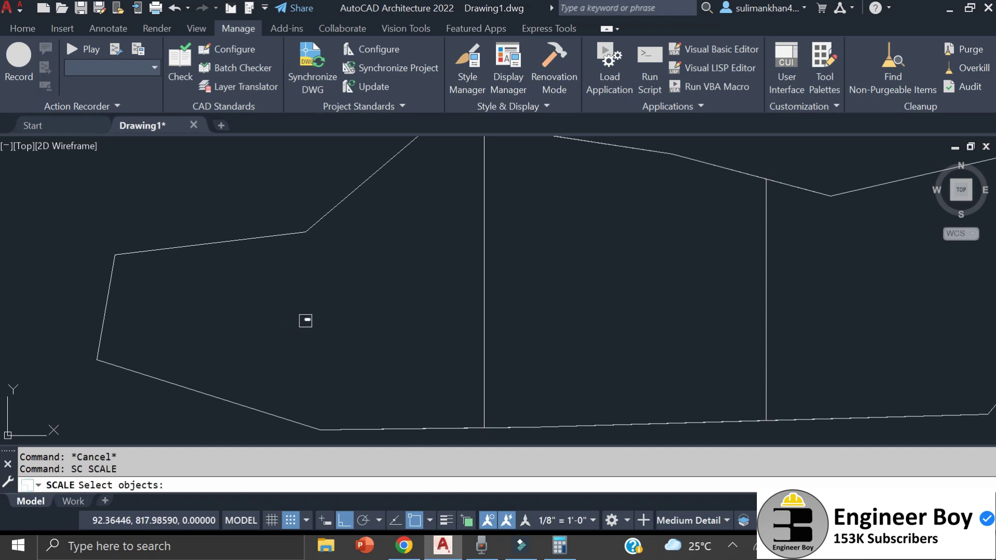
pyautogui.click(305, 321)
pyautogui.click(297, 327)
pyautogui.press('Return')
pyautogui.click(305, 322)
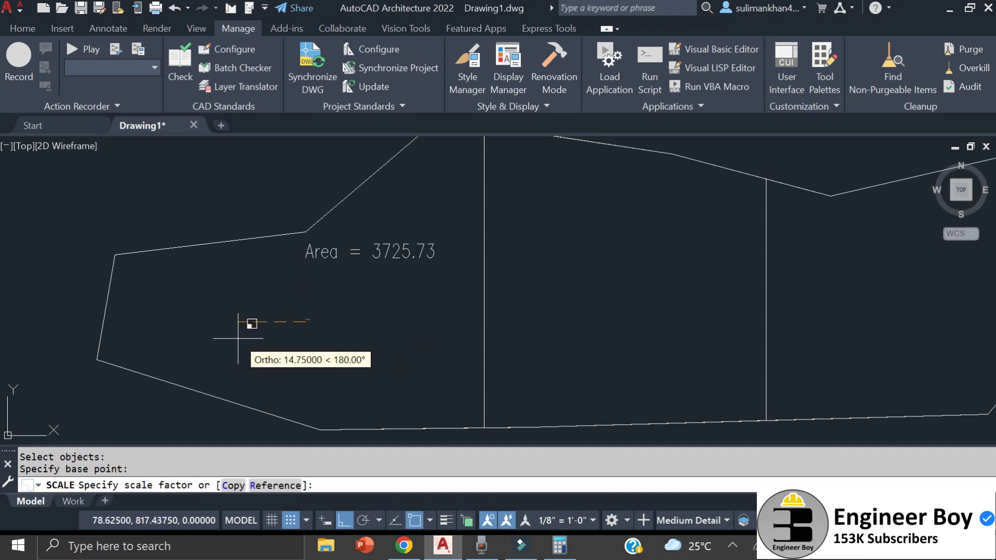
pyautogui.press('Escape')
# Move the enlarged area text straight down to a lower position inside the plot's left part
pyautogui.click(418, 252)
pyautogui.write('m')
pyautogui.press('Return')
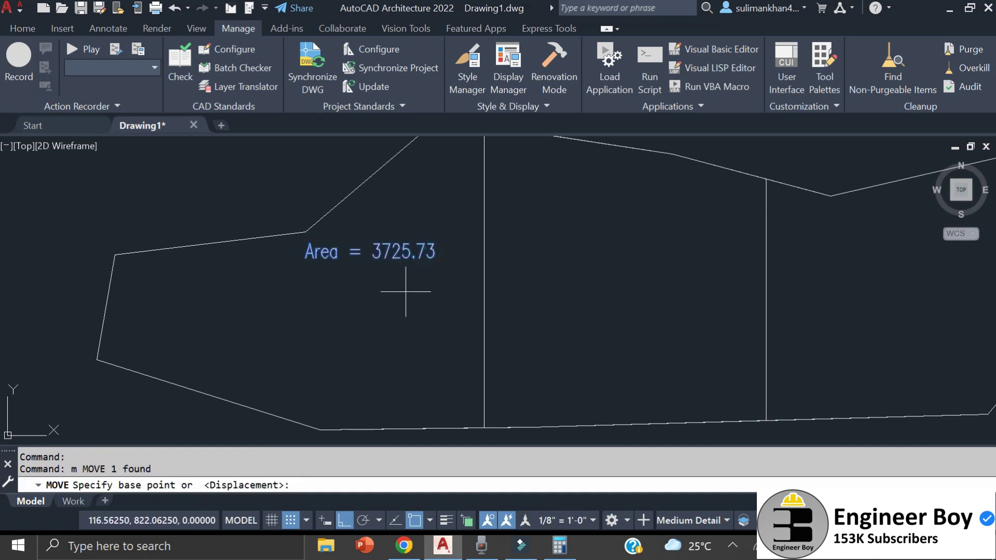
pyautogui.click(405, 291)
pyautogui.click(372, 340)
pyautogui.press('Escape')
pyautogui.press('Escape')
# Measure the area of the plot's middle part with the Area command's Object option
pyautogui.scroll(-2, 203, 329)
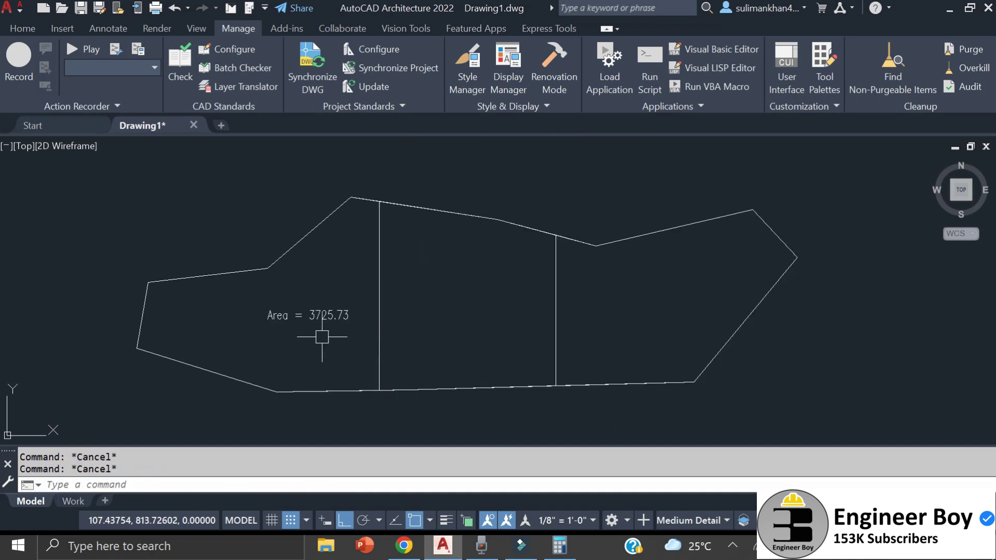
pyautogui.press('Return')
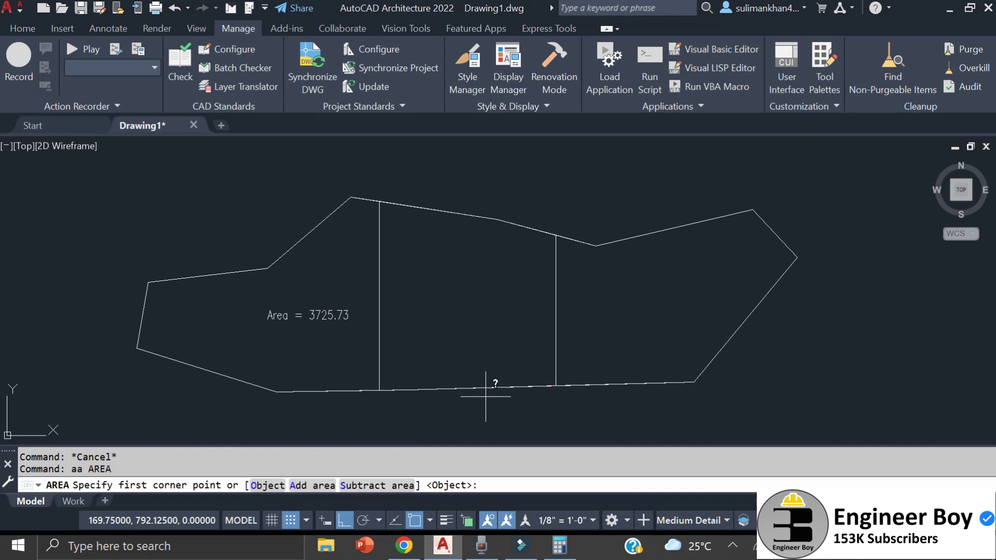
pyautogui.write('o')
pyautogui.press('Return')
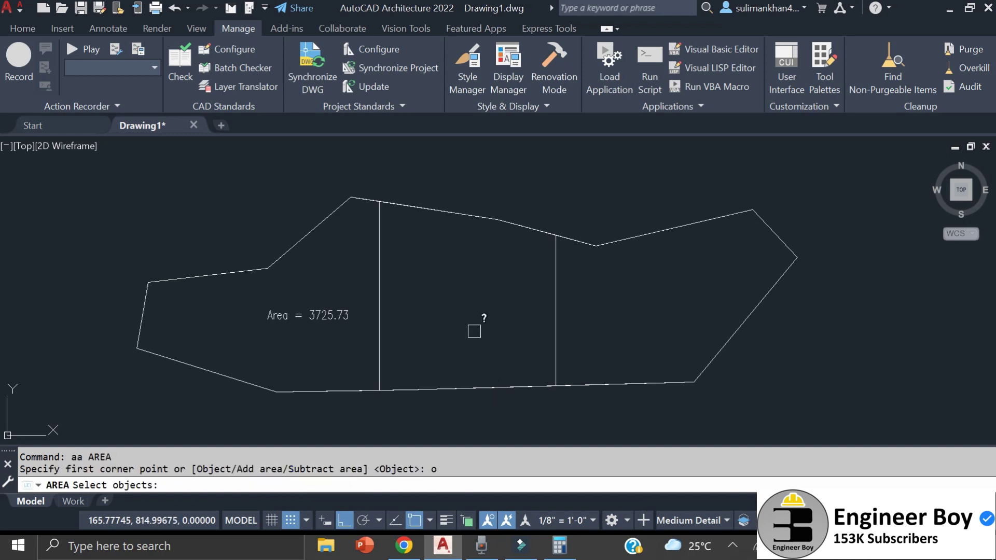
pyautogui.click(467, 213)
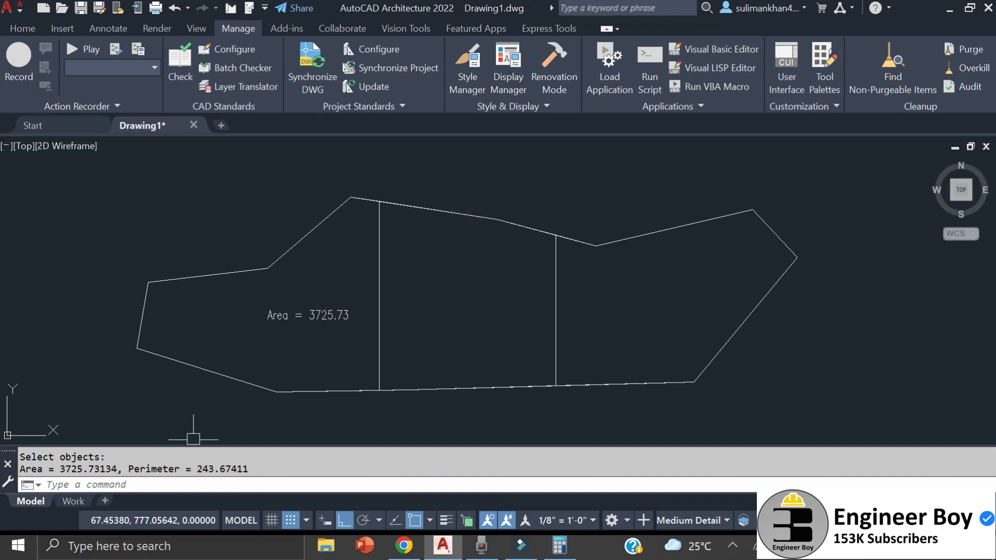
pyautogui.press('Escape')
# Copy the left part's "Area = 3725.73" label horizontally into the plot's middle part
pyautogui.click(327, 316)
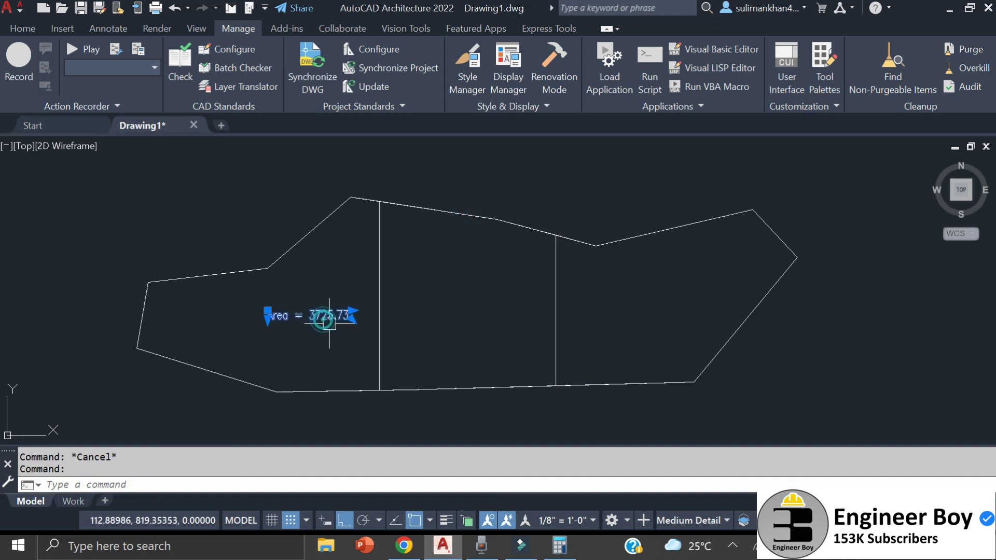
pyautogui.write('co')
pyautogui.press('Return')
pyautogui.click(309, 350)
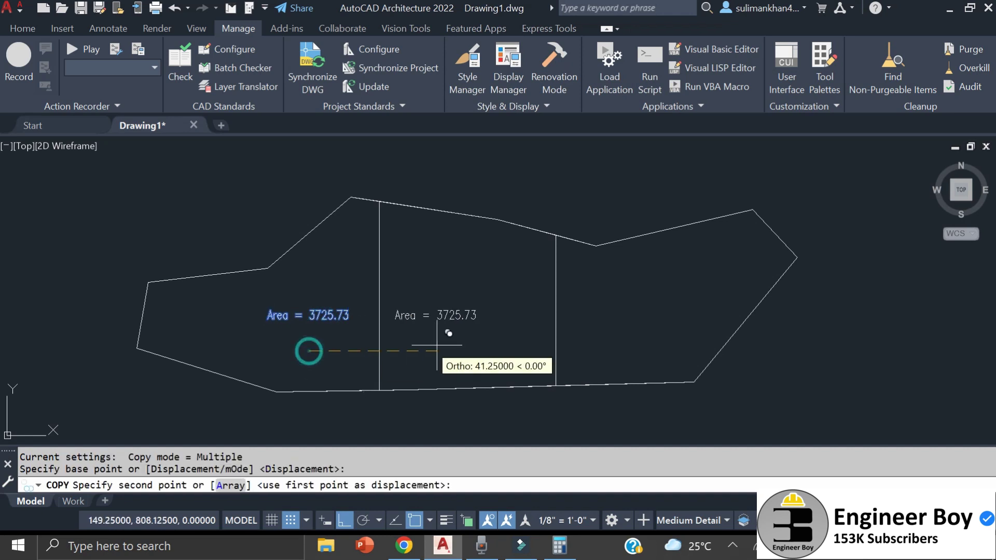
pyautogui.click(463, 342)
pyautogui.press('Escape')
pyautogui.press('Escape')
pyautogui.press('Escape')
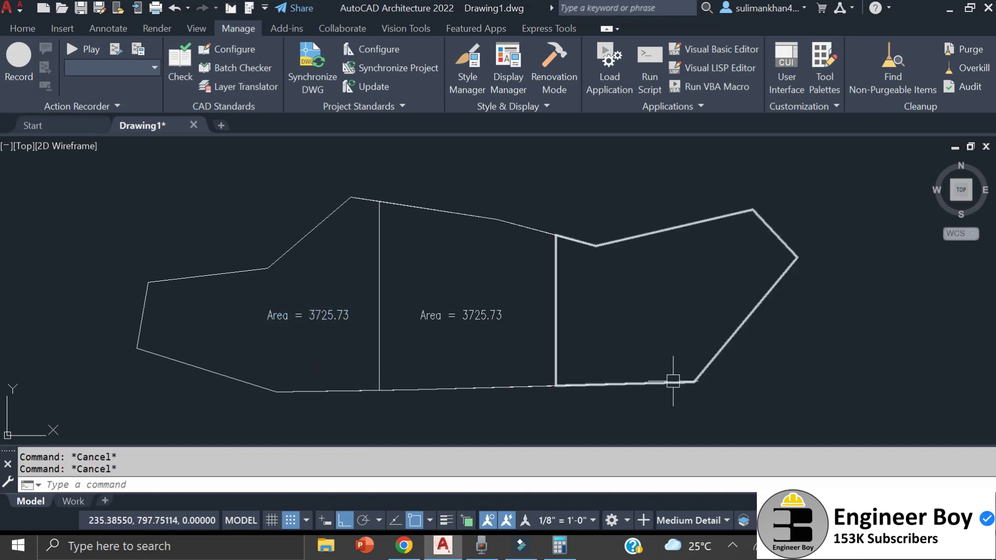
# Measure the area of the plot's right part with the Area command's Object option
pyautogui.click(673, 382)
pyautogui.press('Escape')
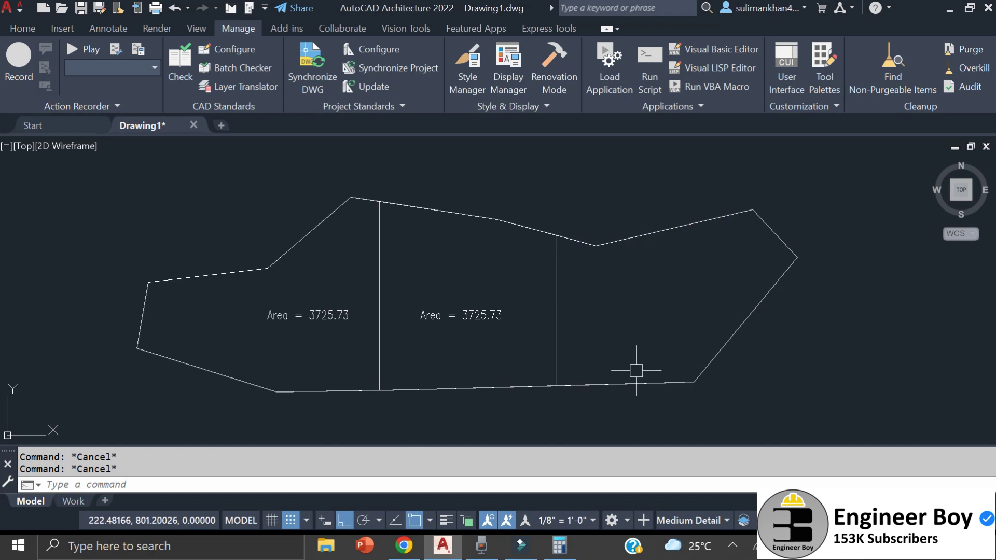
pyautogui.write('aa')
pyautogui.press('Return')
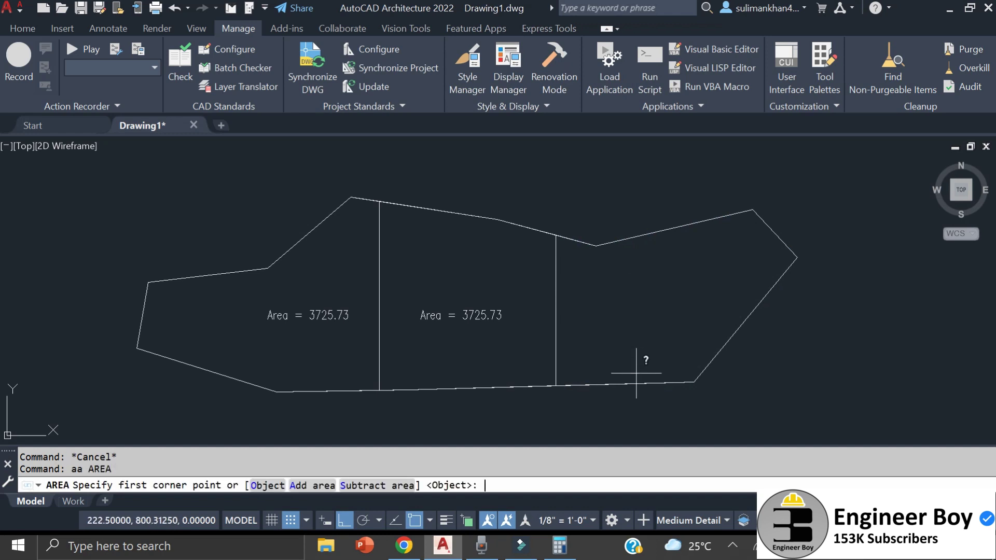
pyautogui.write('o')
pyautogui.press('Return')
pyautogui.click(728, 342)
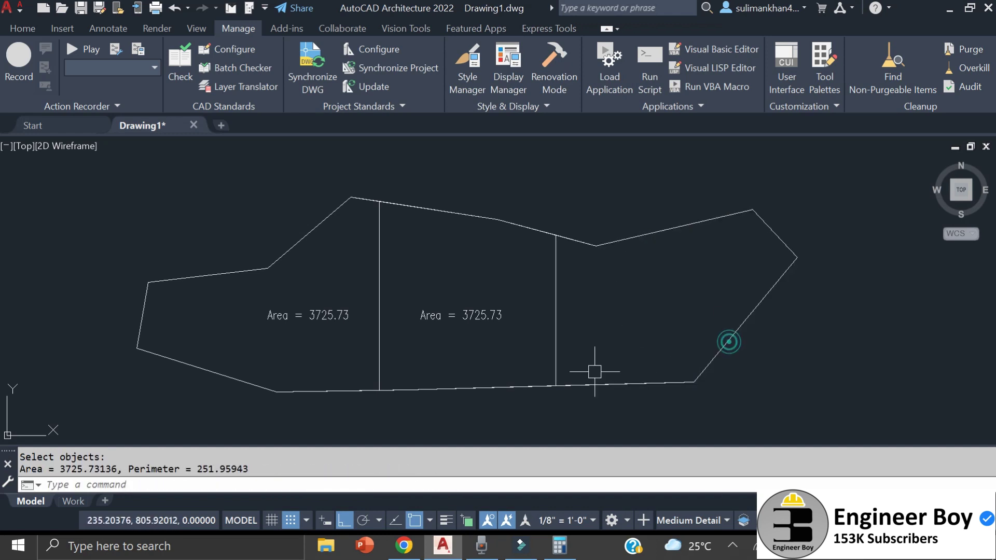
pyautogui.moveTo(119, 470); pyautogui.dragTo(20, 470)
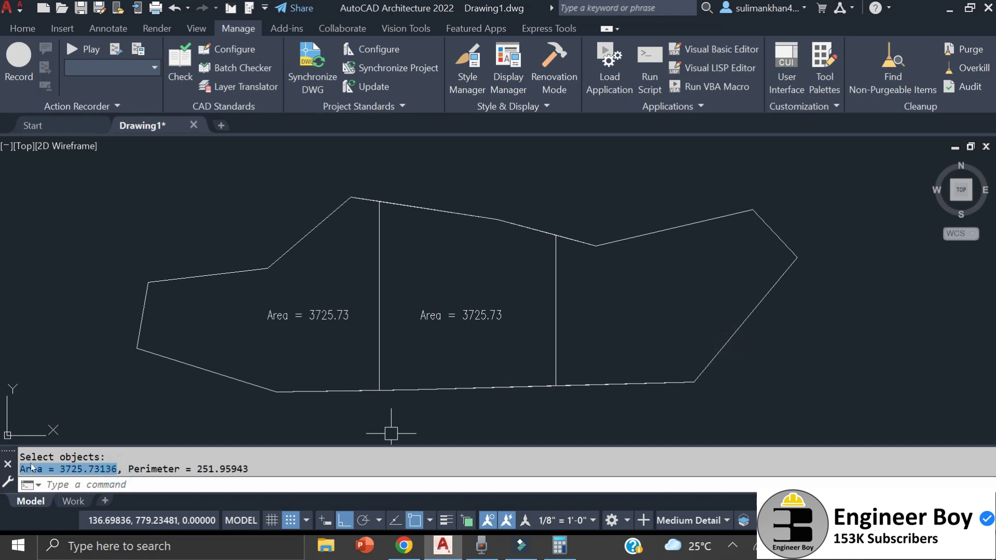
pyautogui.press('Escape')
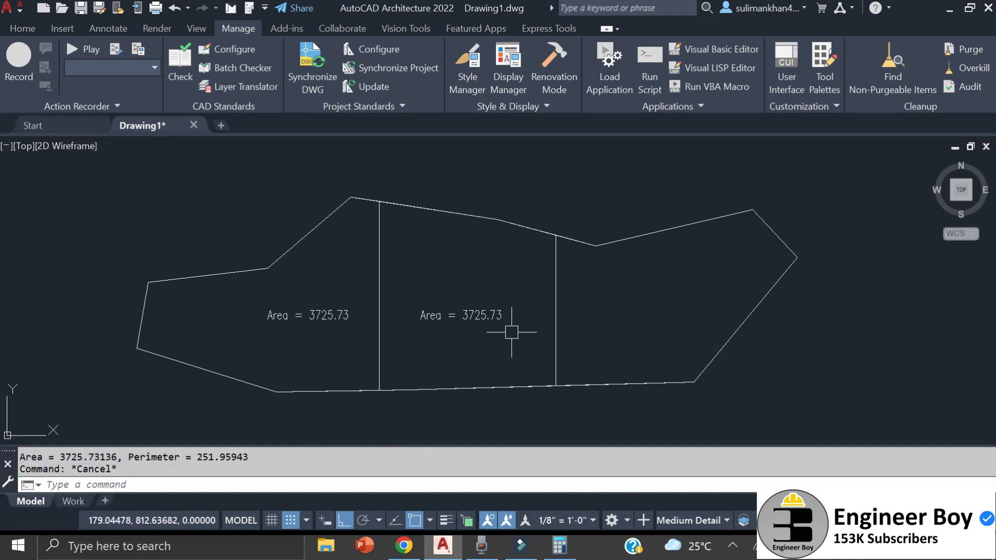
# Copy the middle part's "Area = 3725.73" label horizontally into the plot's right part
pyautogui.click(490, 314)
pyautogui.write('co')
pyautogui.press('Return')
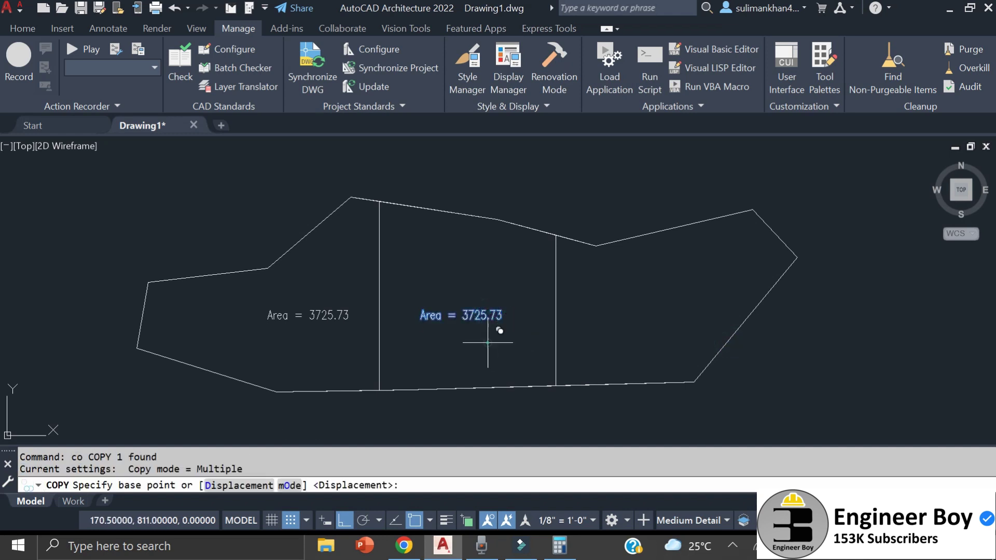
pyautogui.click(487, 342)
pyautogui.click(673, 333)
pyautogui.press('Escape')
pyautogui.press('Escape')
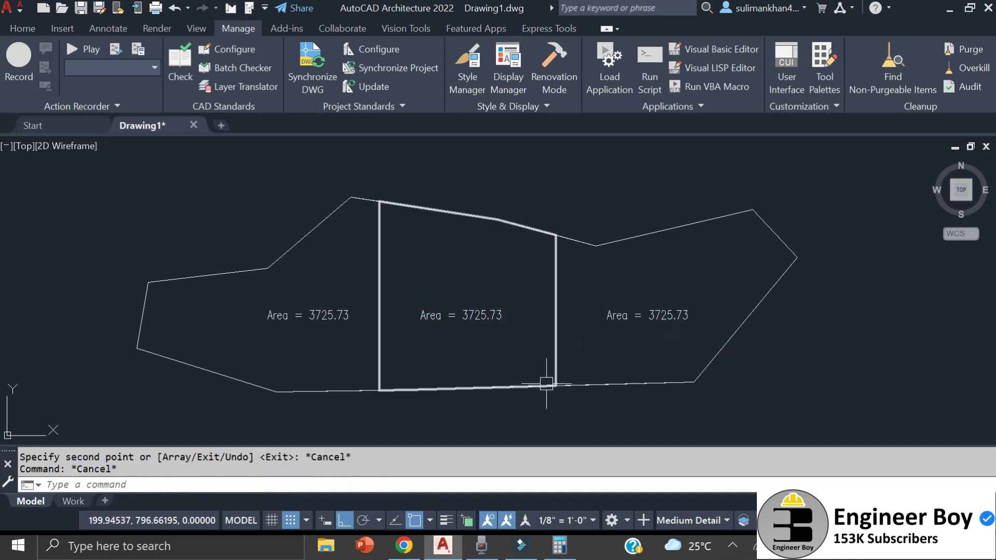
# Examine the area labels and dividing lines of the three parts up close and across the whole plot
pyautogui.moveTo(605, 374)
pyautogui.mouseDown(button='middle')
pyautogui.moveTo(558, 382)
pyautogui.moveTo(612, 355)
pyautogui.moveTo(667, 356)
pyautogui.mouseUp(button='middle')
pyautogui.scroll(2, 612, 354)
pyautogui.scroll(-2, 674, 373)
pyautogui.scroll(2, 676, 372)
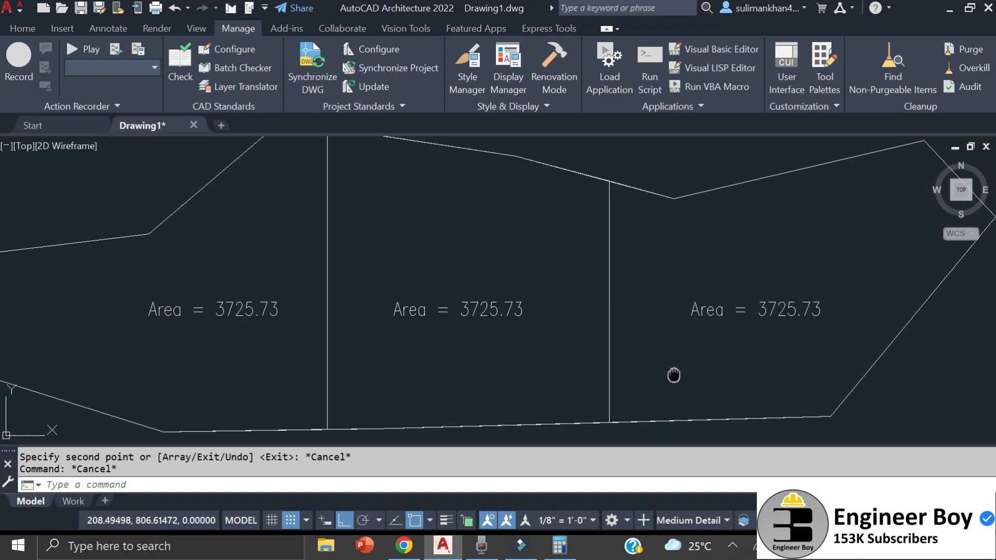
pyautogui.scroll(-2, 672, 373)
pyautogui.press('Escape')
pyautogui.scroll(2, 679, 389)
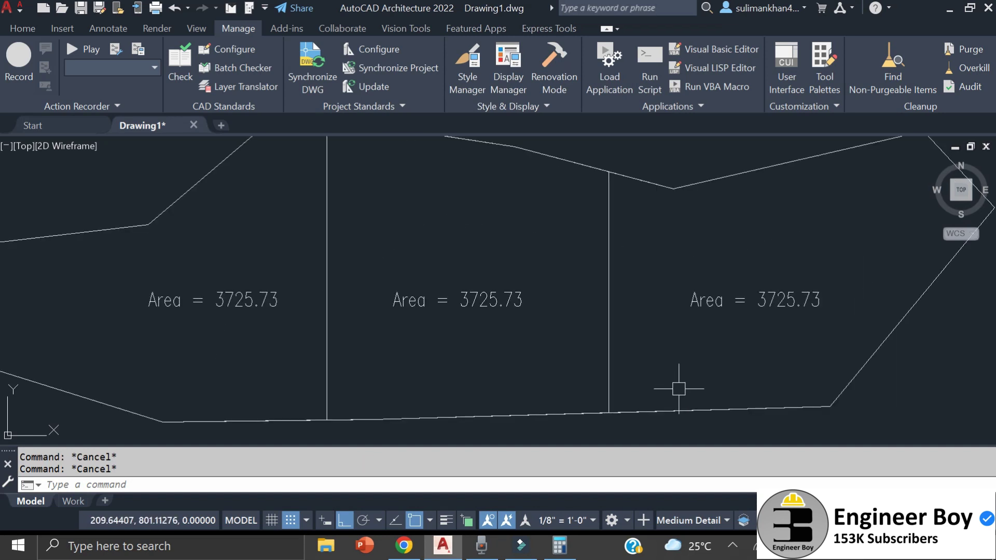
pyautogui.scroll(-2, 573, 378)
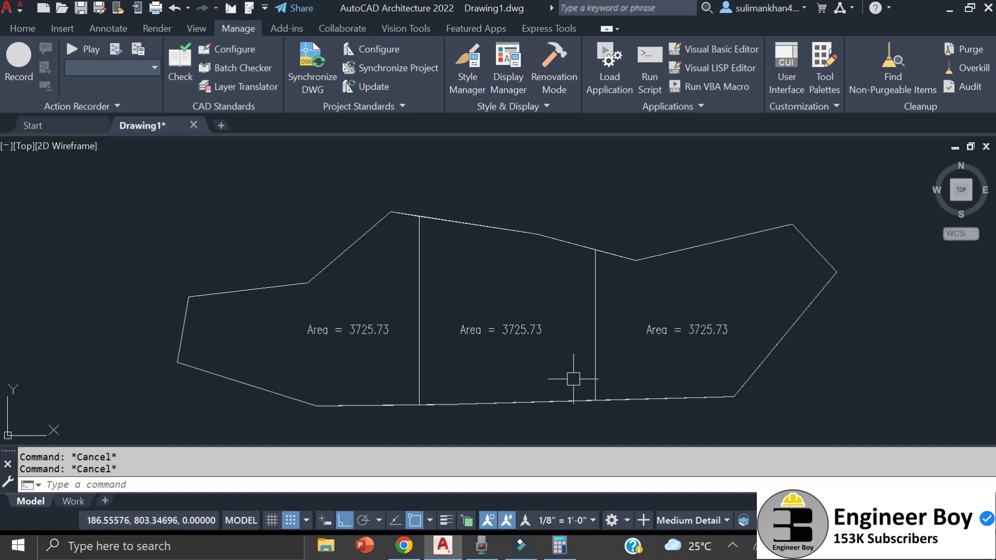